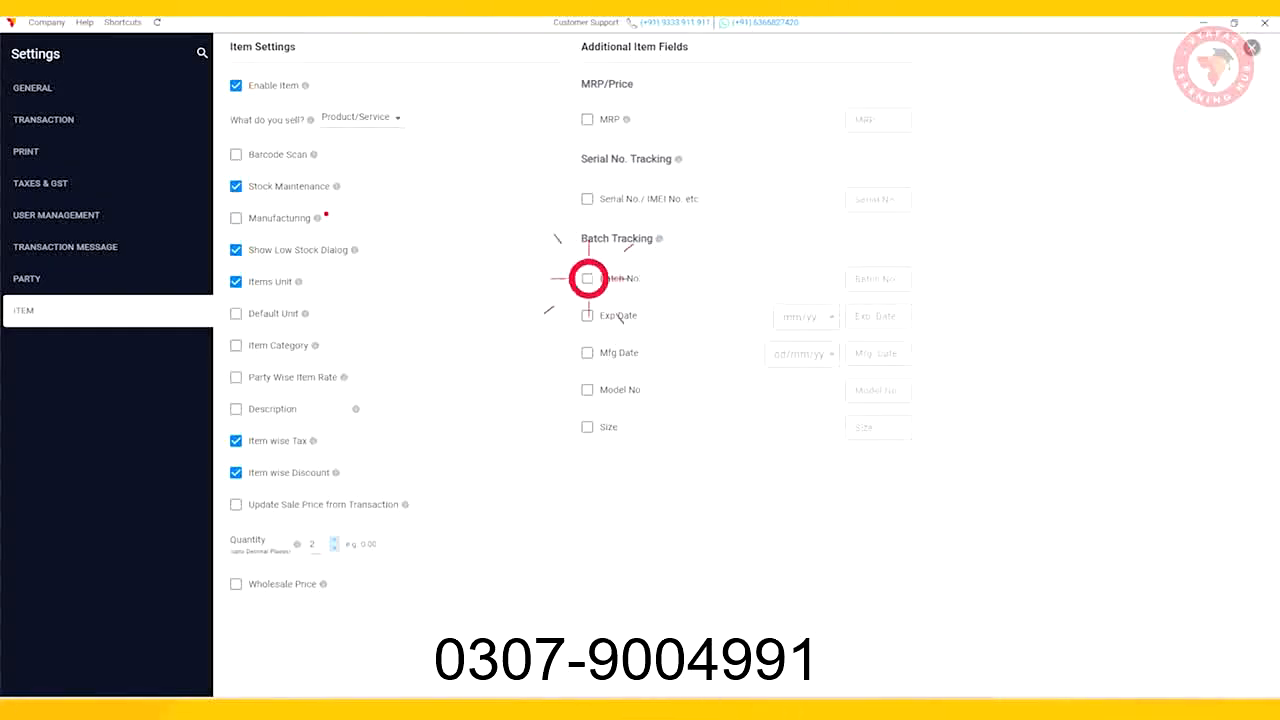
Step: Enable the Batch No item field renamed Destination and the Exp Date field renamed Check-in Date
triple_click(877, 279)
text(Destina)
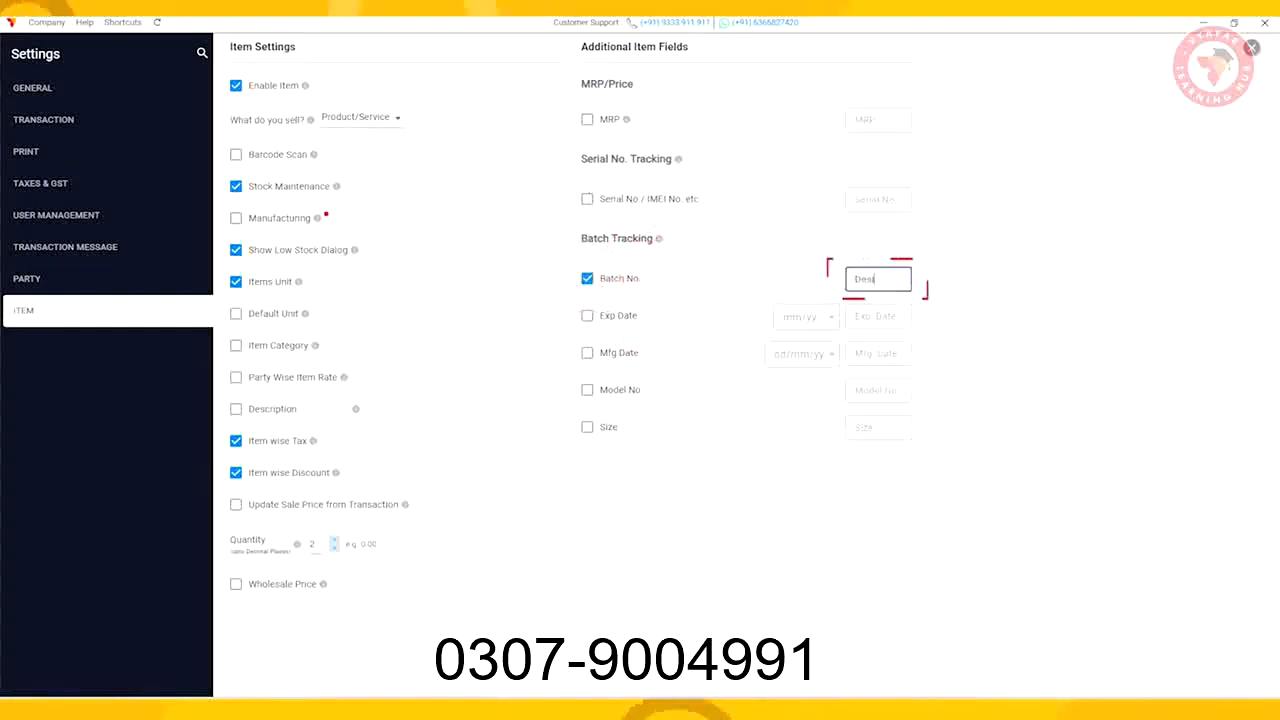
text(tion)
click(587, 316)
triple_click(877, 317)
text(Cha)
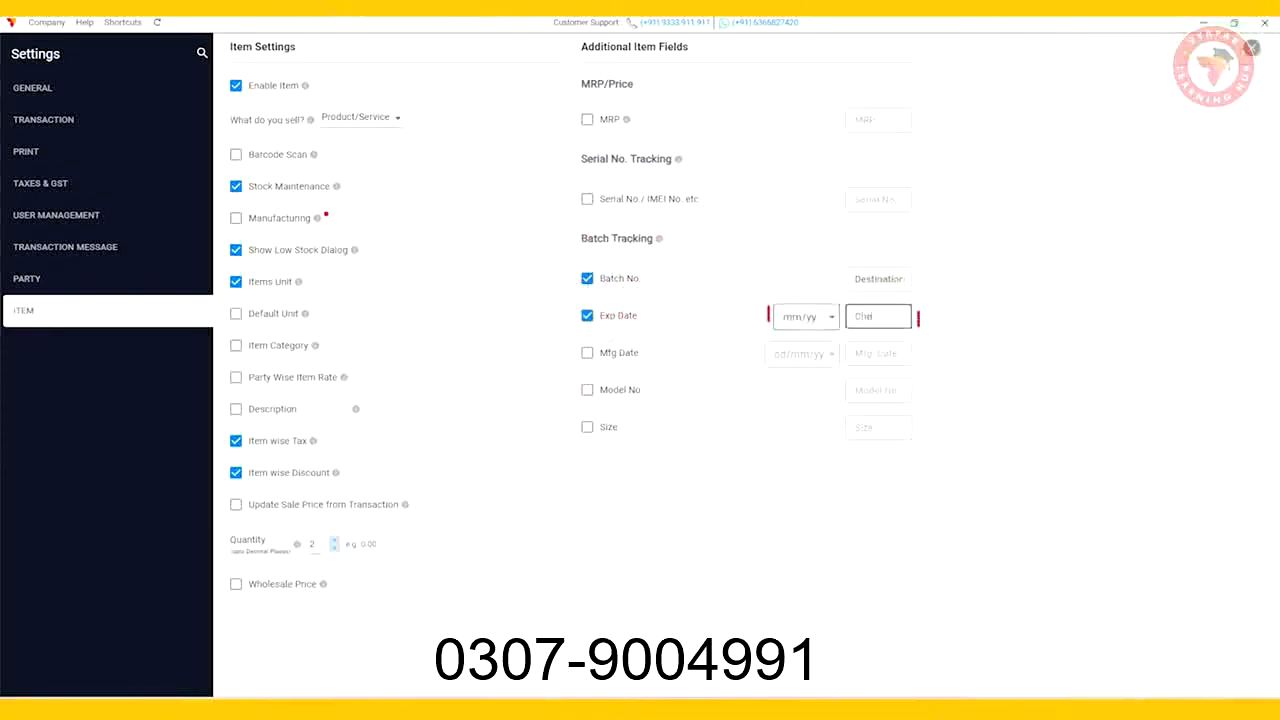
text(-in Date)
Step: Enable the Mfg Date field renamed Check-out Date and the Model No field renamed Booking Time
click(587, 353)
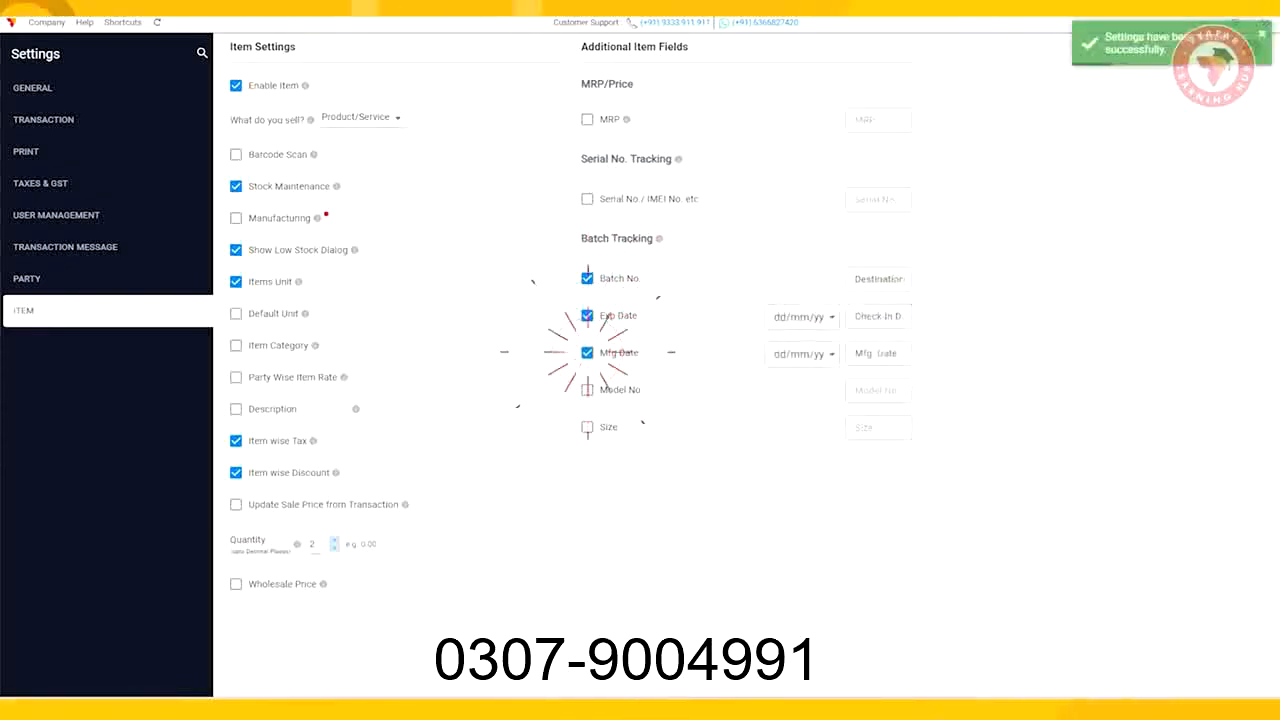
triple_click(877, 354)
text(Ch)
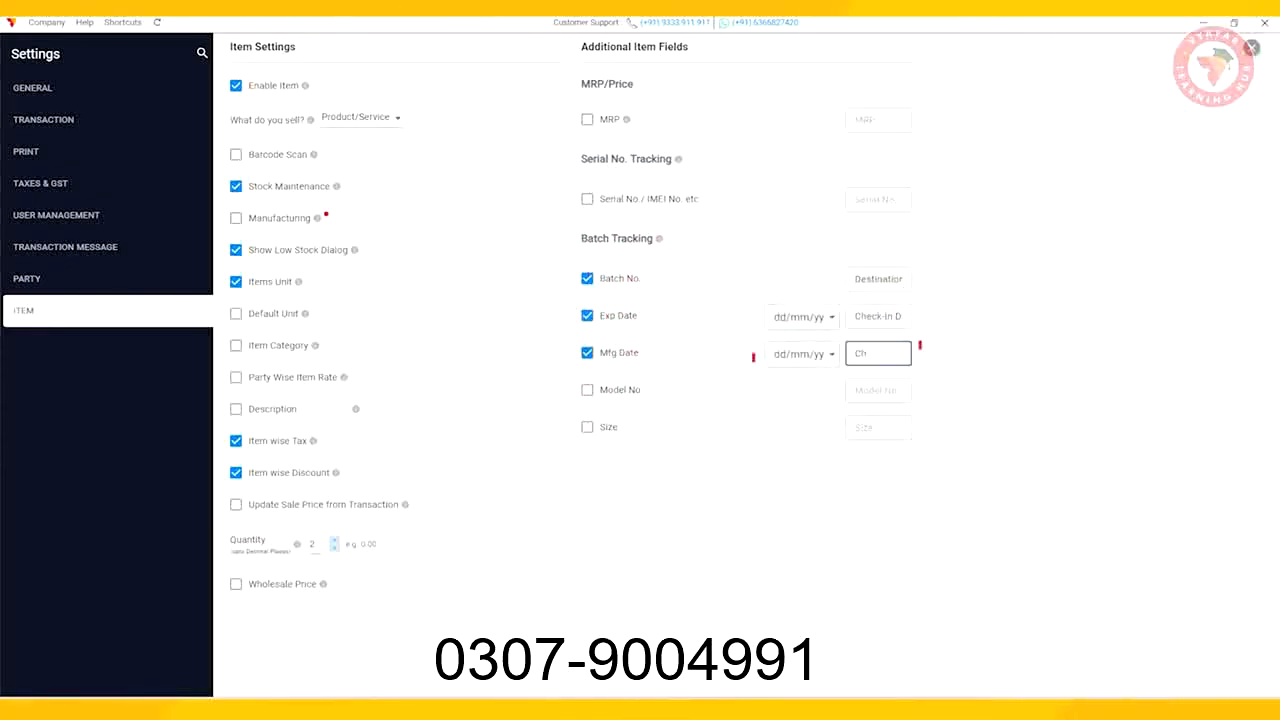
text(eck-out Date)
click(587, 390)
triple_click(877, 390)
text(Boo)
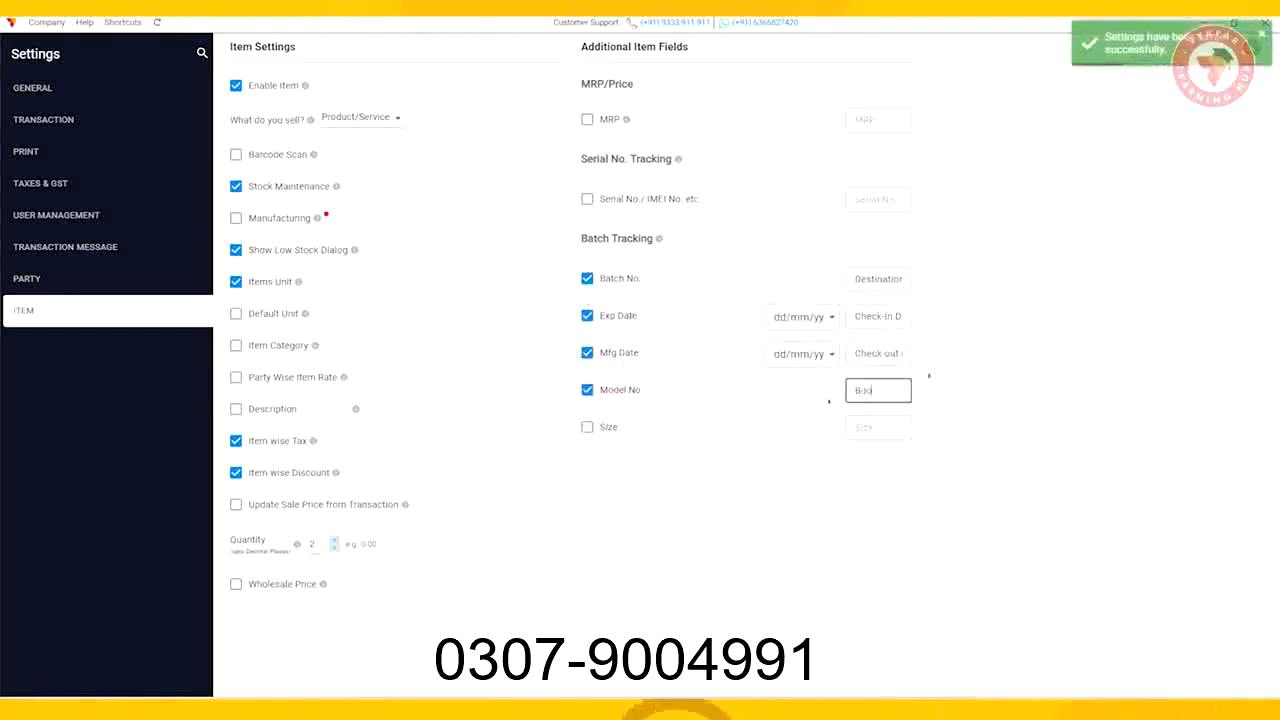
text(king Time)
Step: Enable the Size item field and rename it No. of Days
click(587, 427)
triple_click(877, 428)
key(BackSpace)
text(No. of Day)
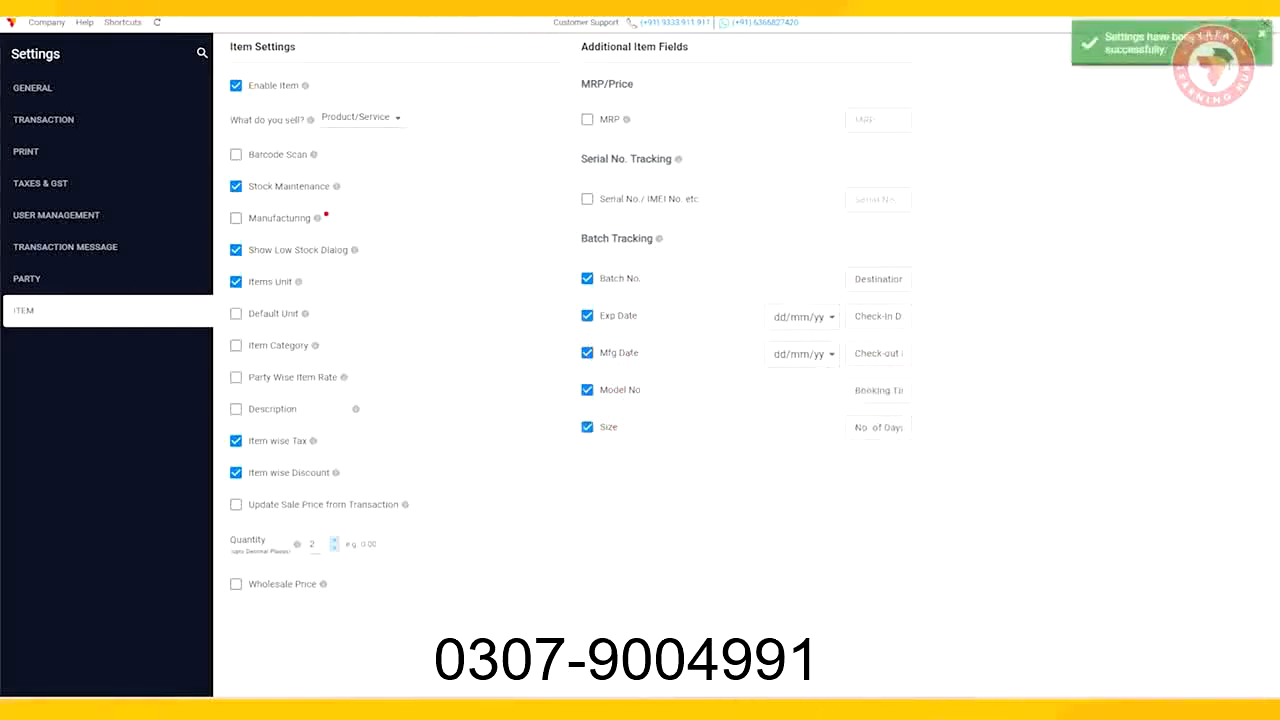
Step: Turn on item Description and turn off Stock Maintenance in the item settings
click(235, 409)
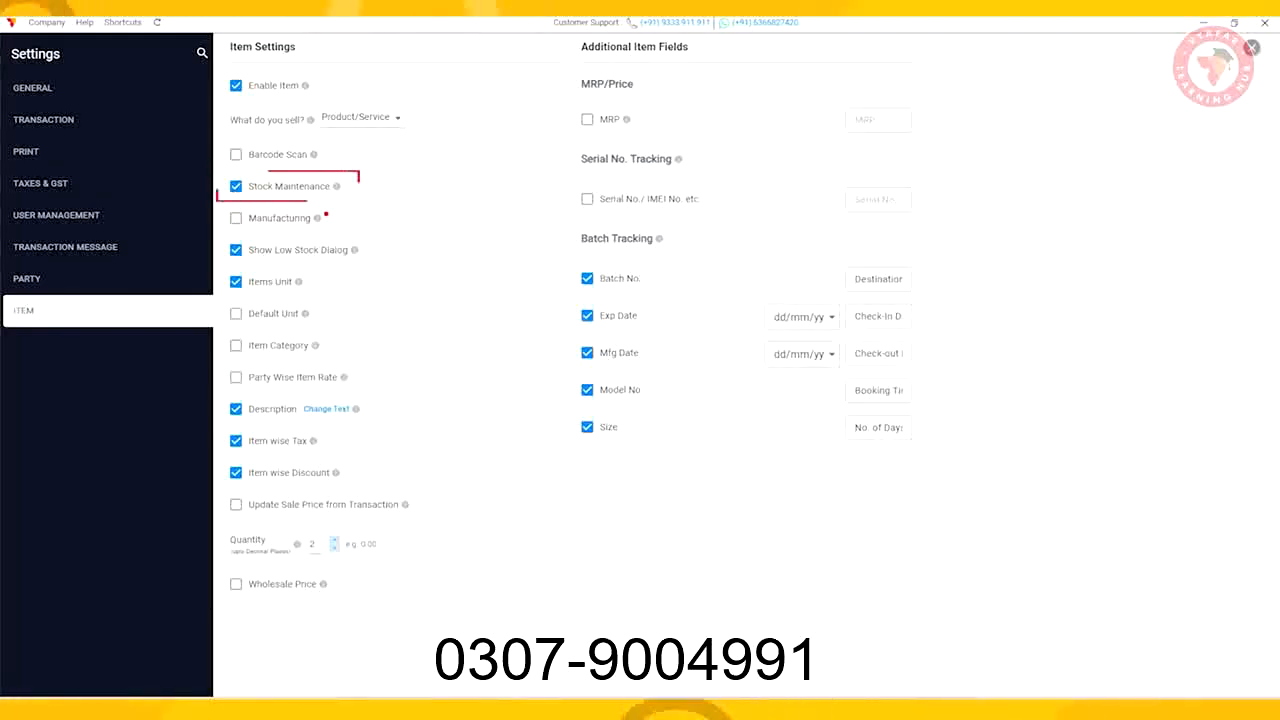
click(236, 186)
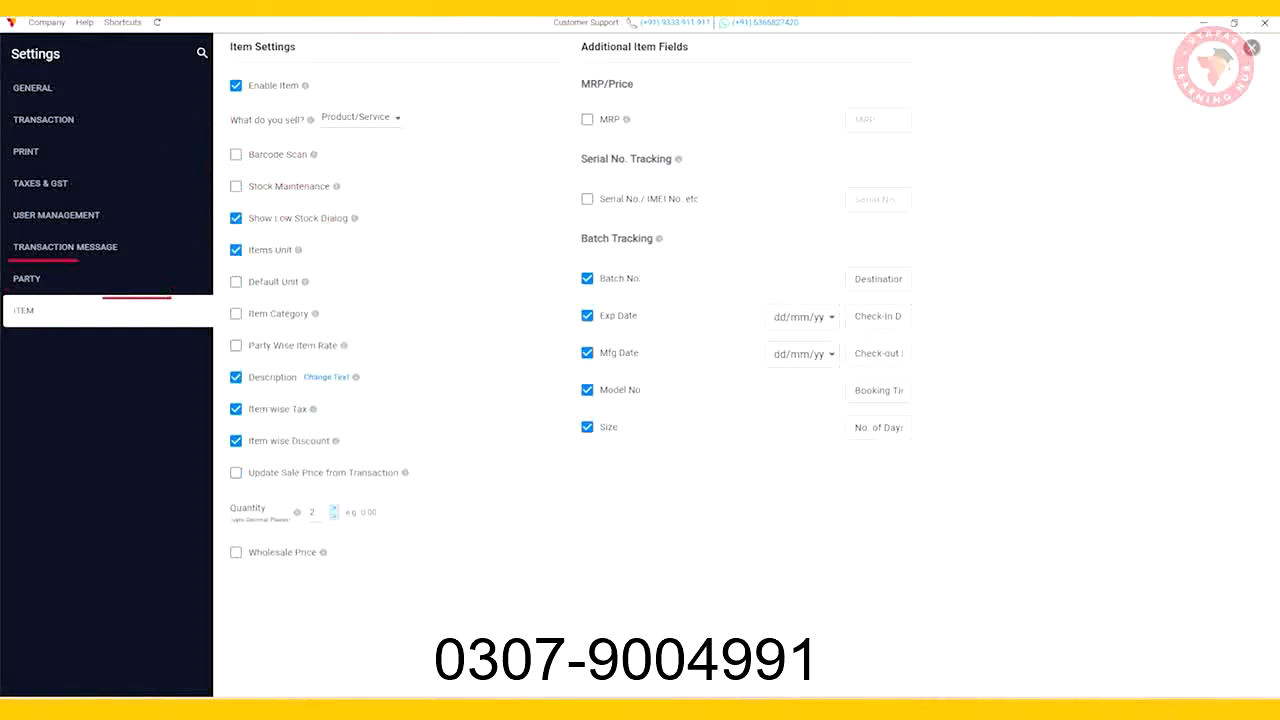
Step: In party settings, add additional fields named Aadhar card no and PAN card no
click(92, 278)
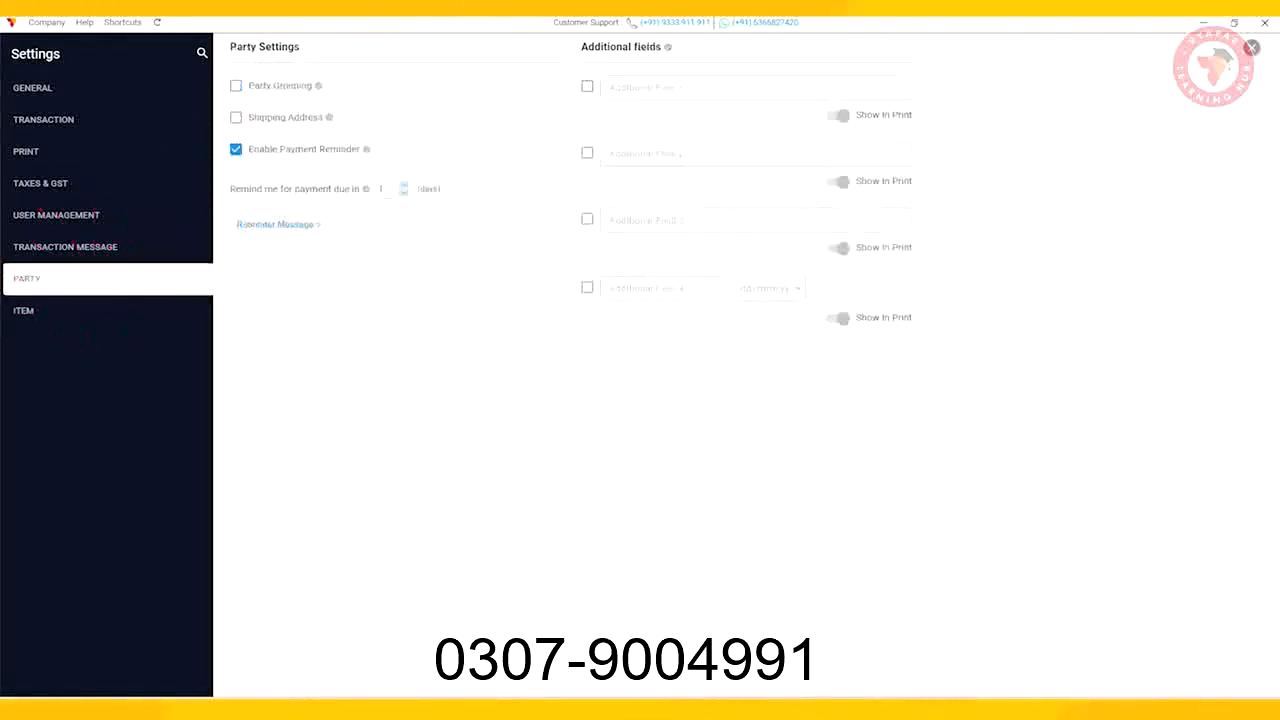
click(587, 86)
text(Aadhar)
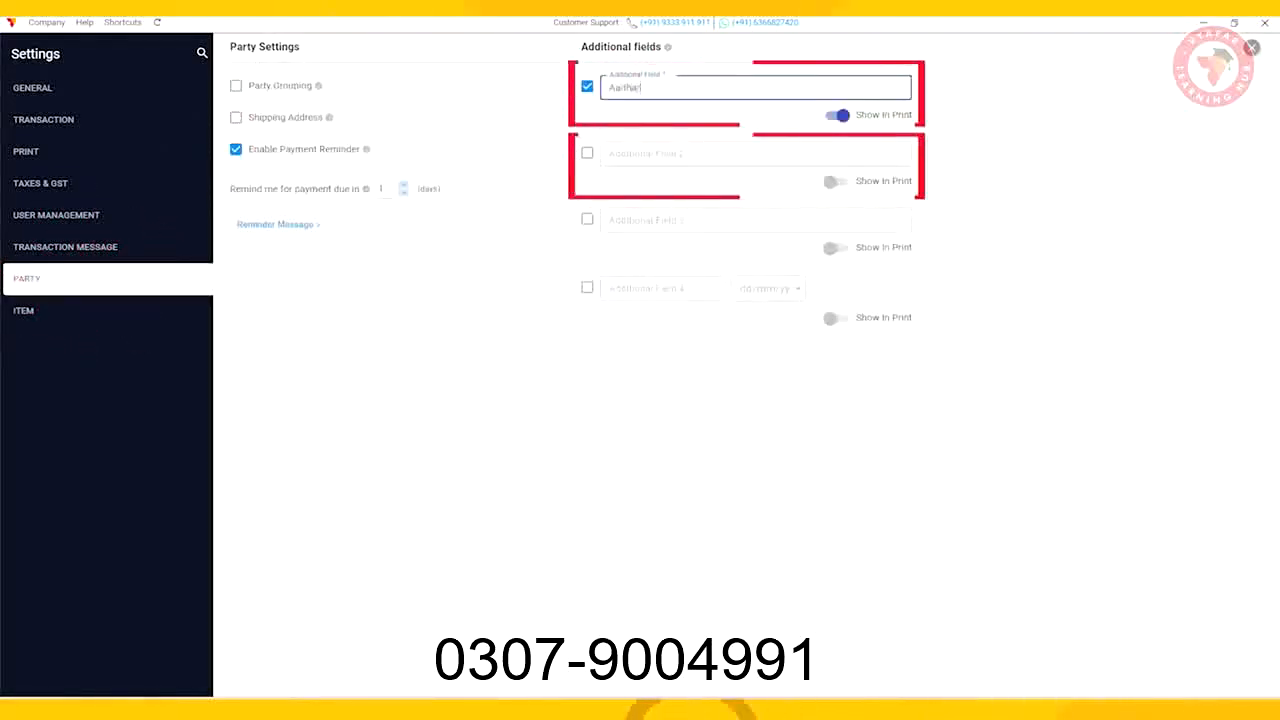
text( card no)
click(587, 153)
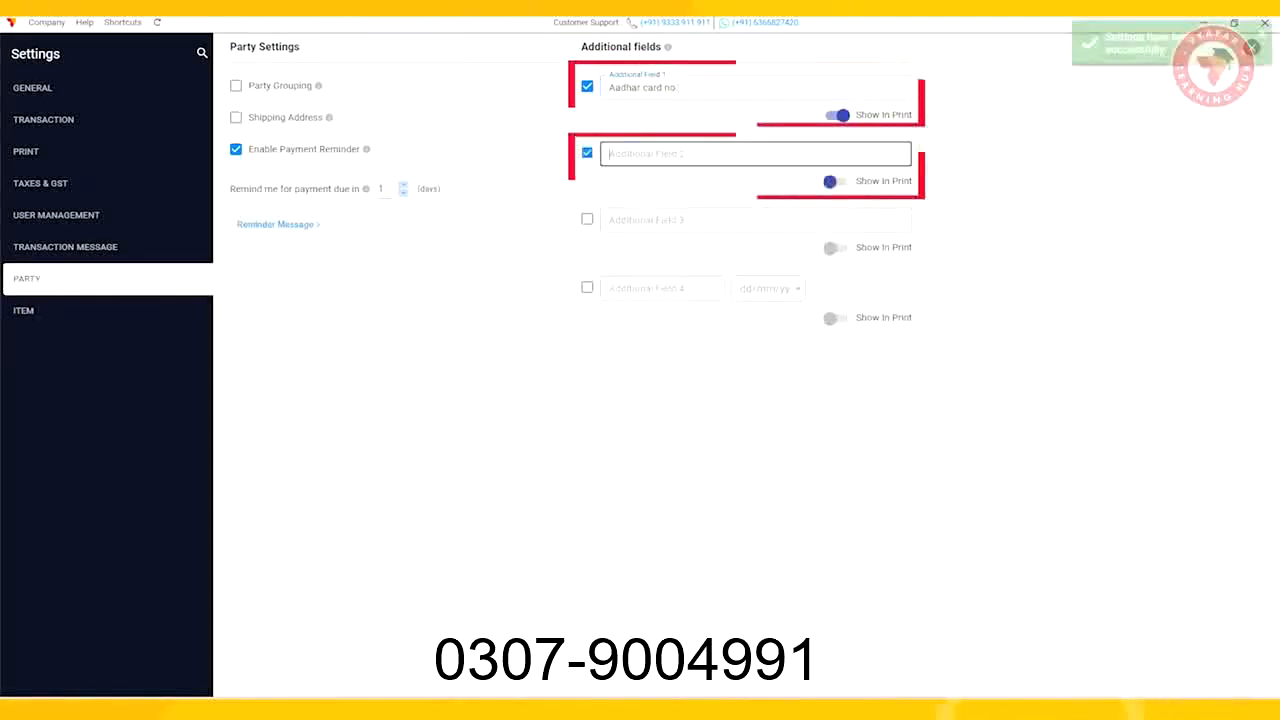
text(PAN card no)
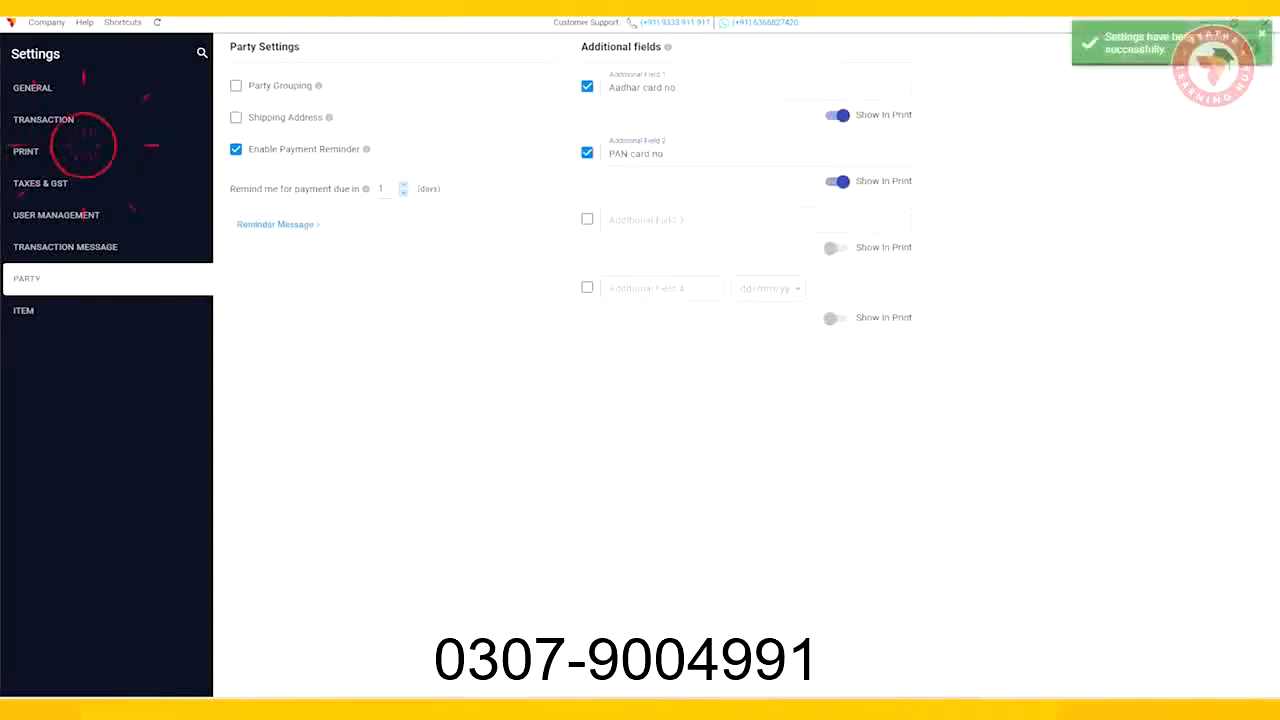
Step: In print settings, change the Sale transaction name to Invoice and save
click(40, 151)
scroll(430, 400, down, 5)
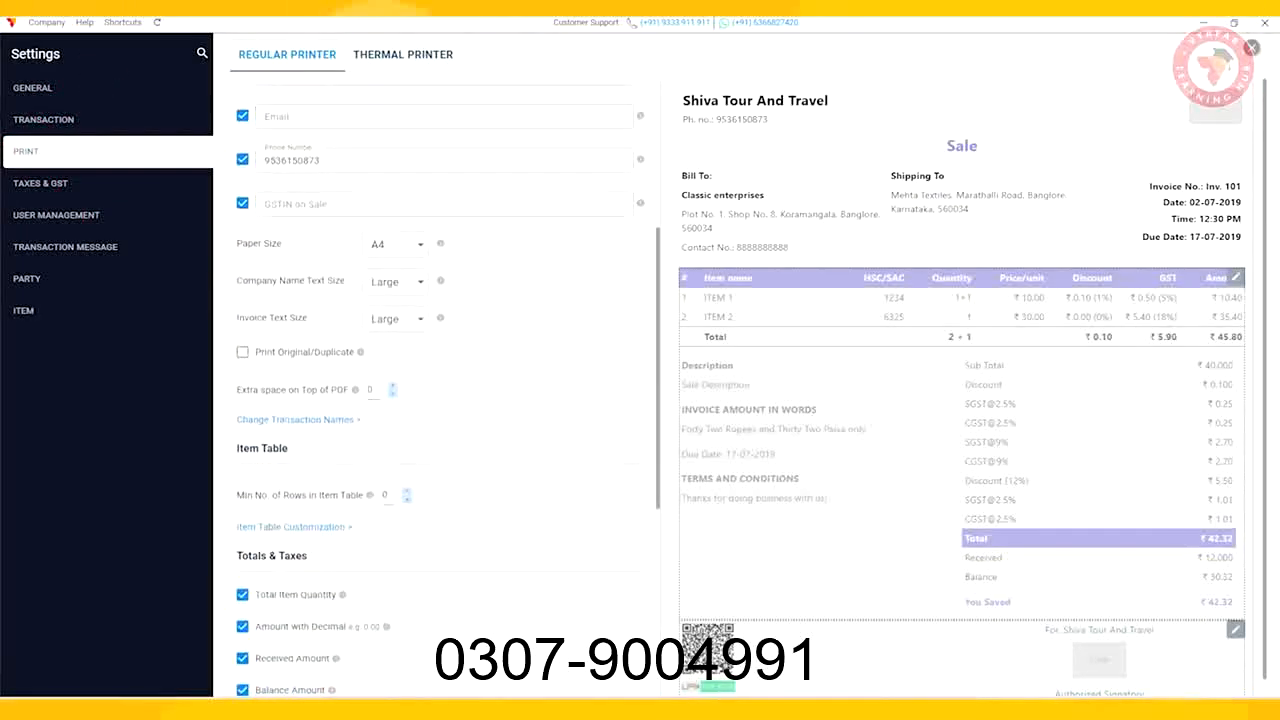
click(298, 419)
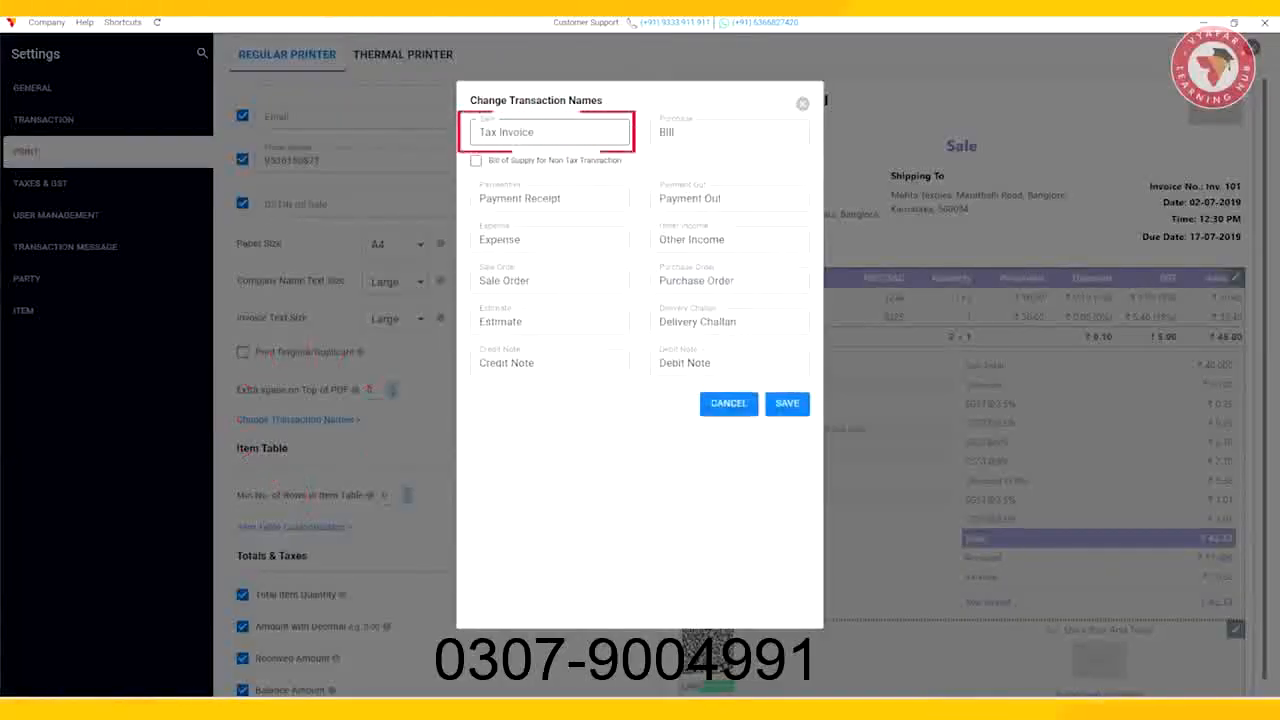
key(BackSpace)
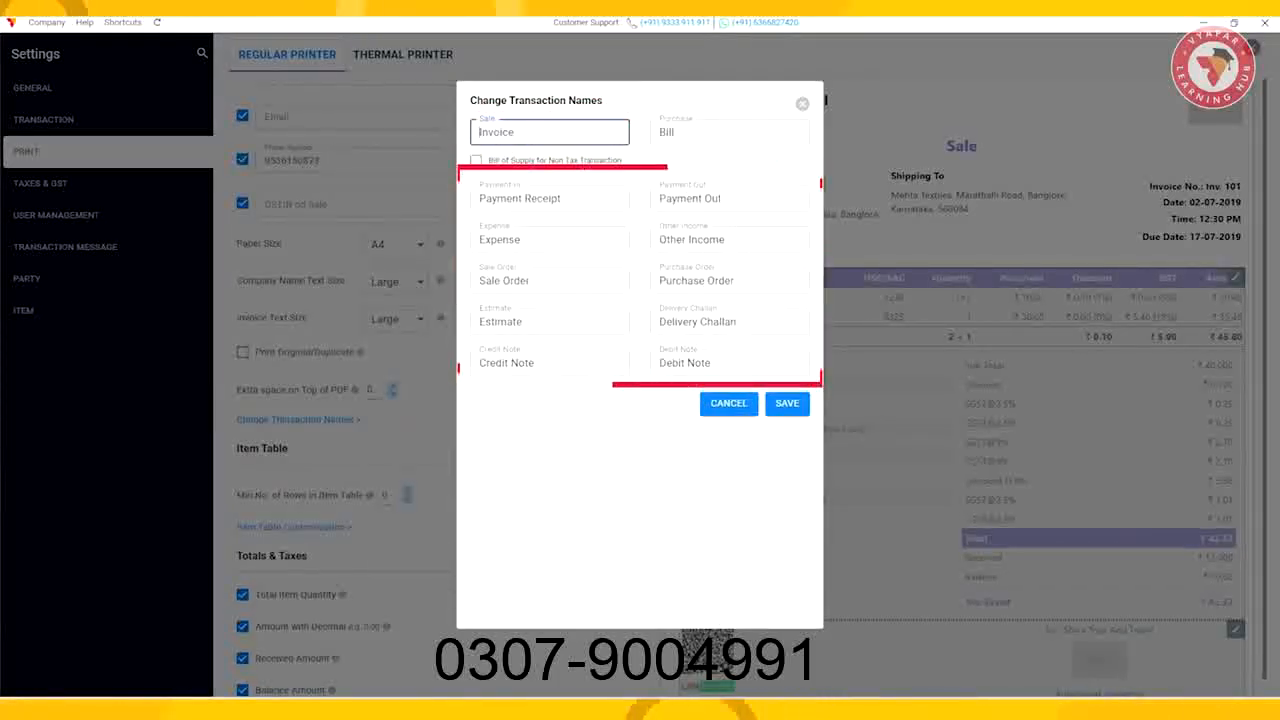
click(787, 403)
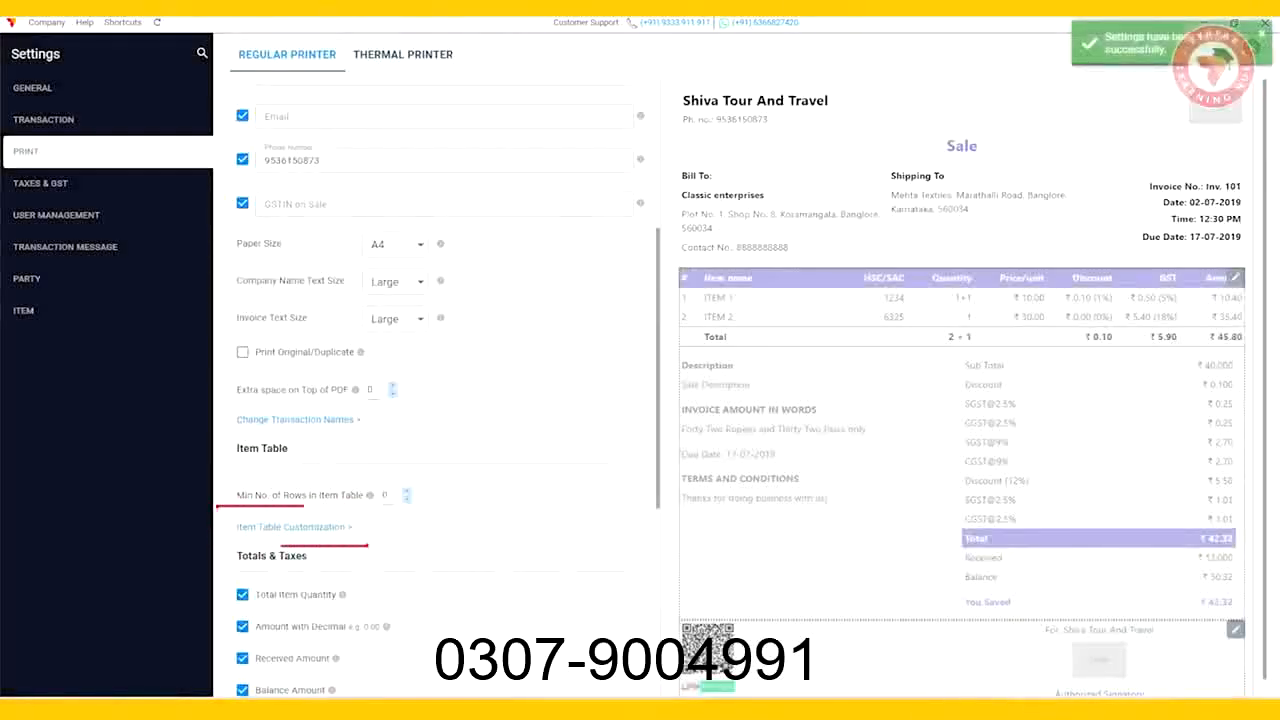
Step: Customize the print item table so the item name column reads Tour Package/Service
click(294, 527)
text(T)
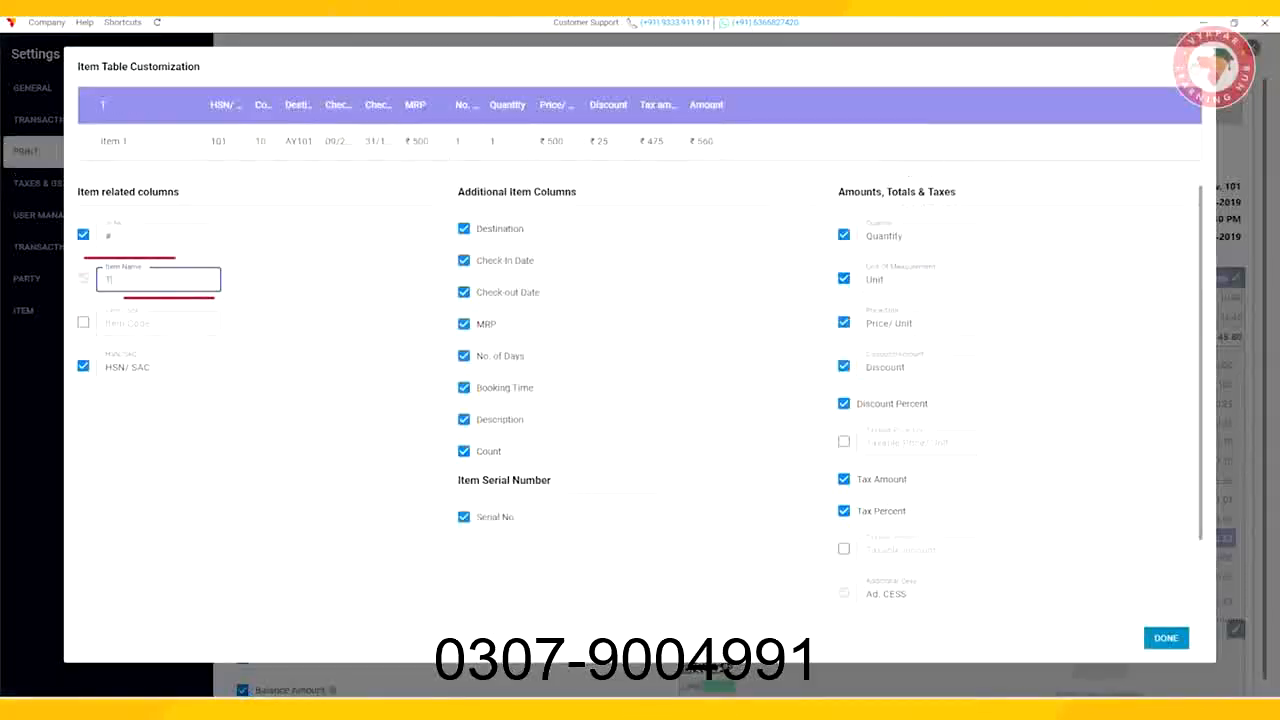
text(our Packag)
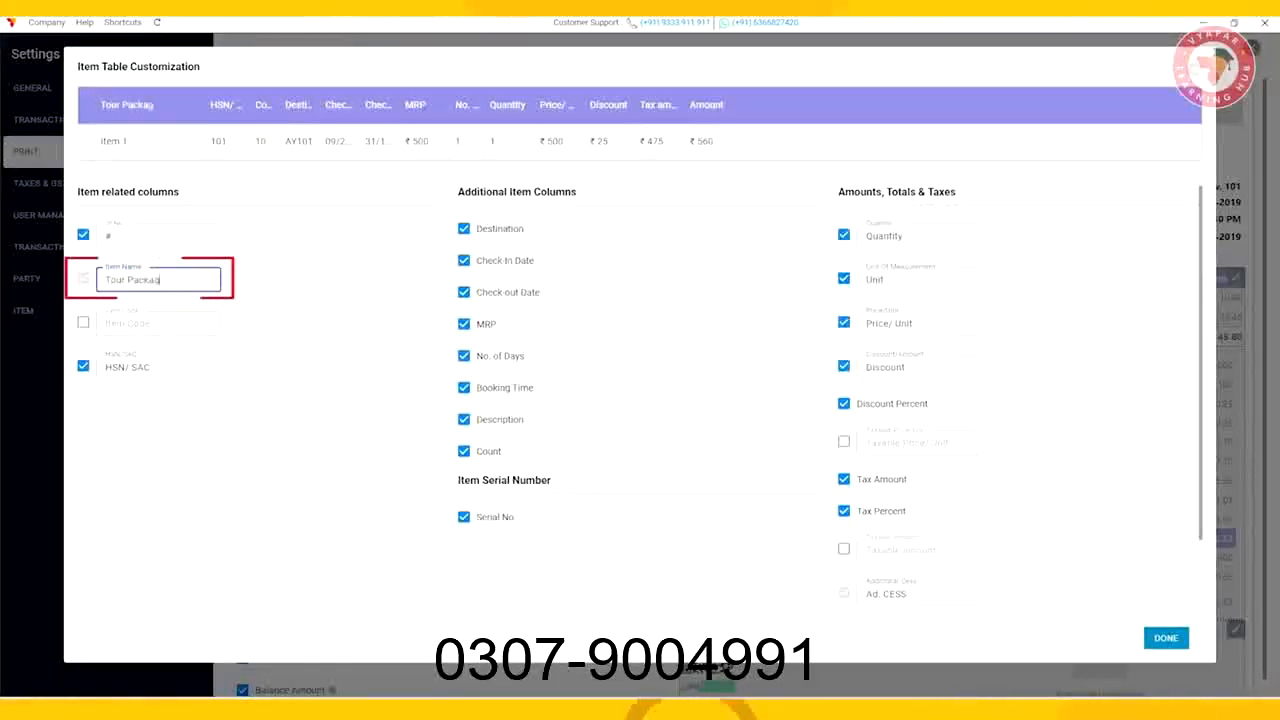
text(e/Service)
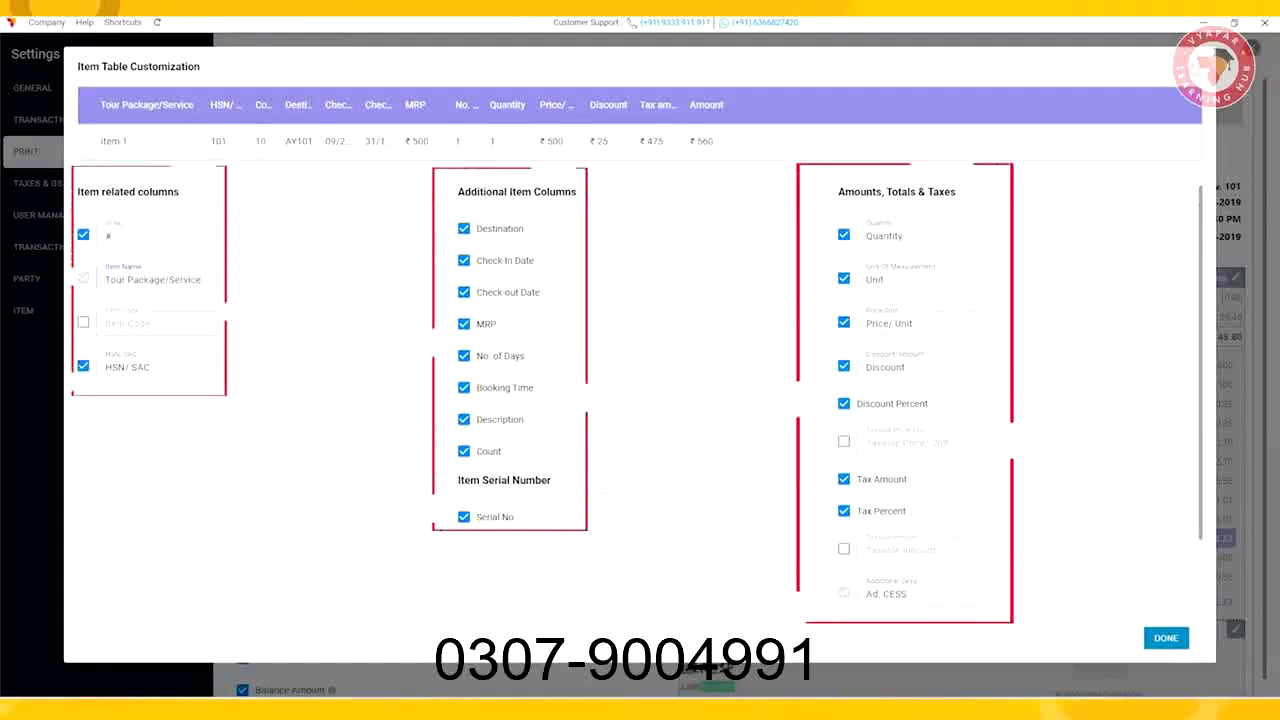
click(1166, 638)
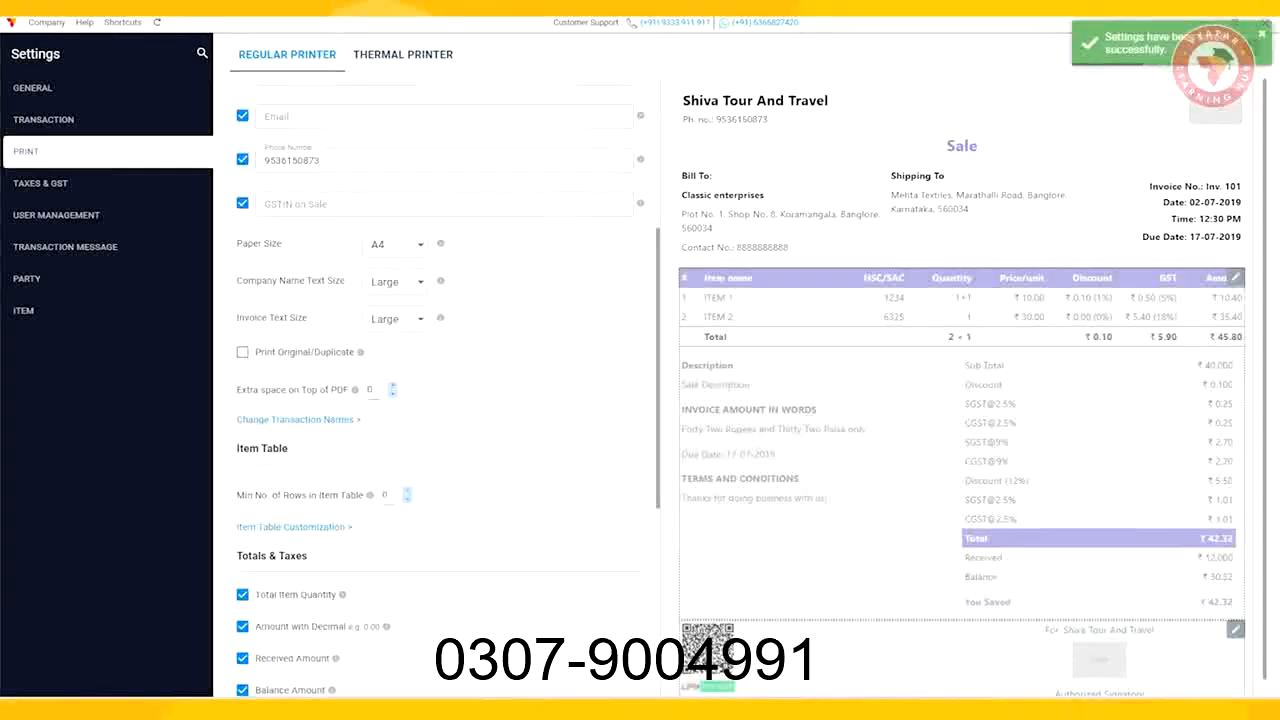
Step: Review the footer terms and conditions for each transaction type and save them
scroll(440, 390, down, 5)
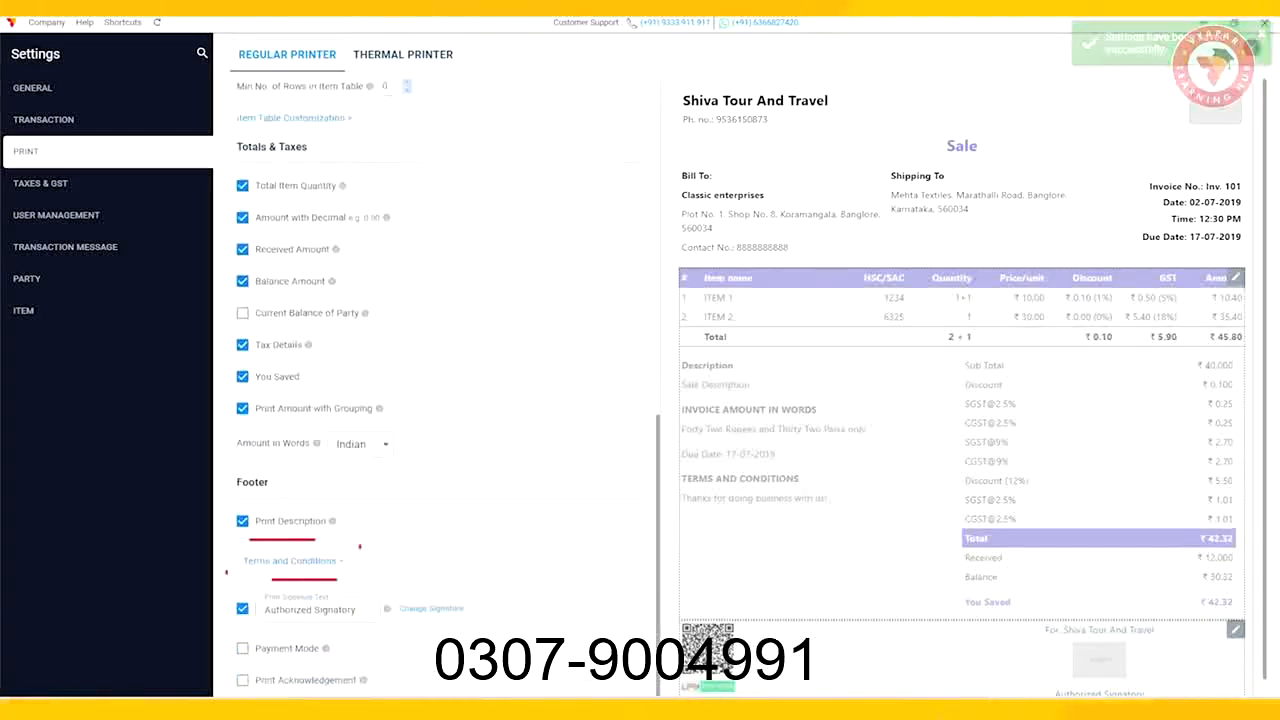
click(286, 560)
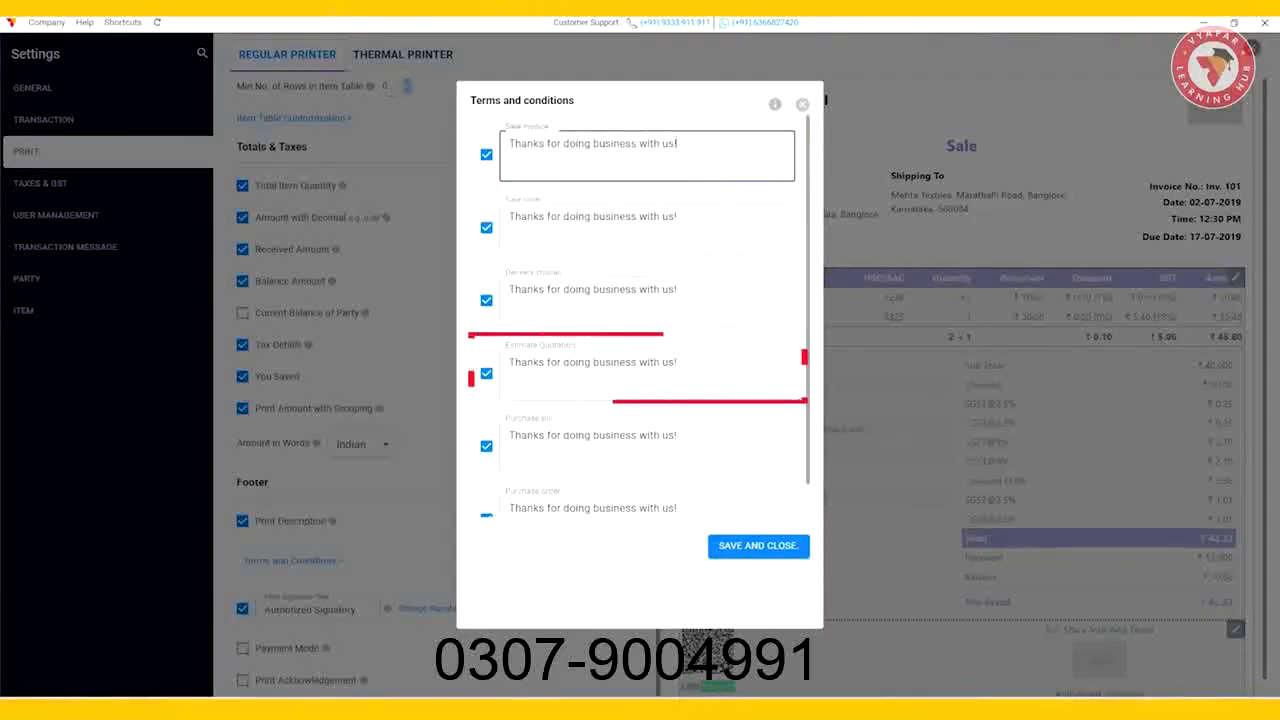
click(680, 226)
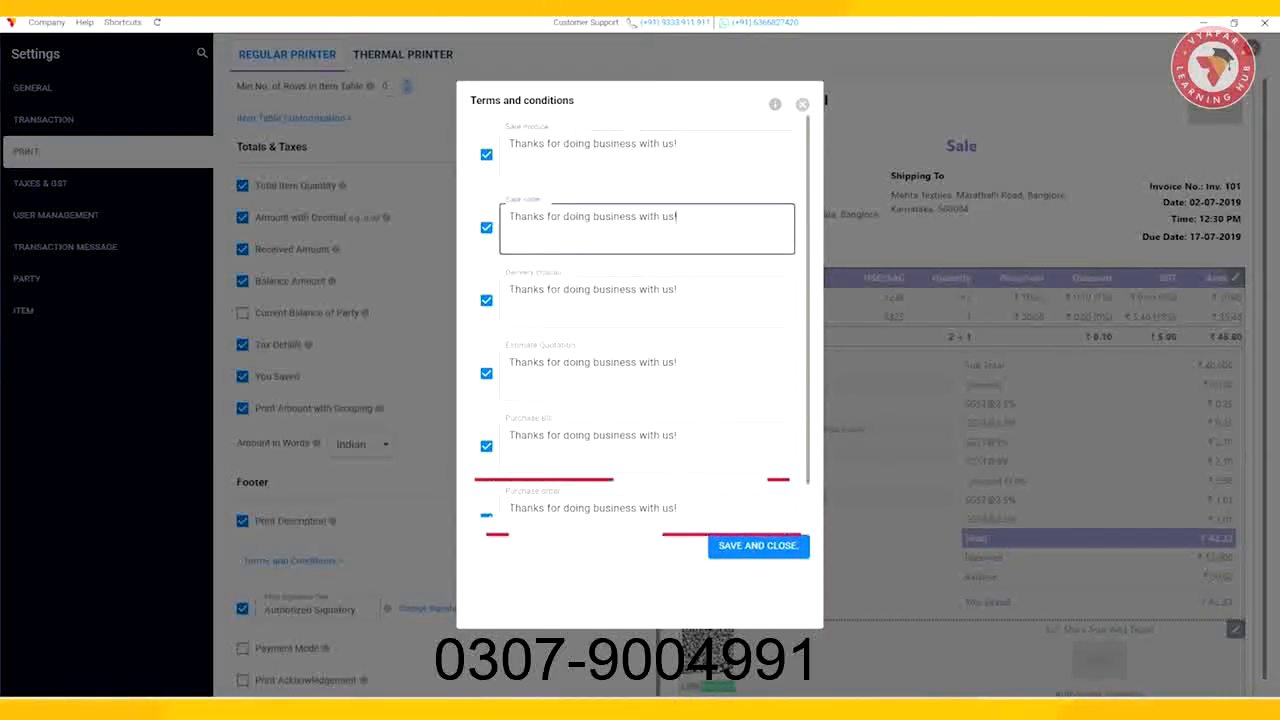
click(758, 545)
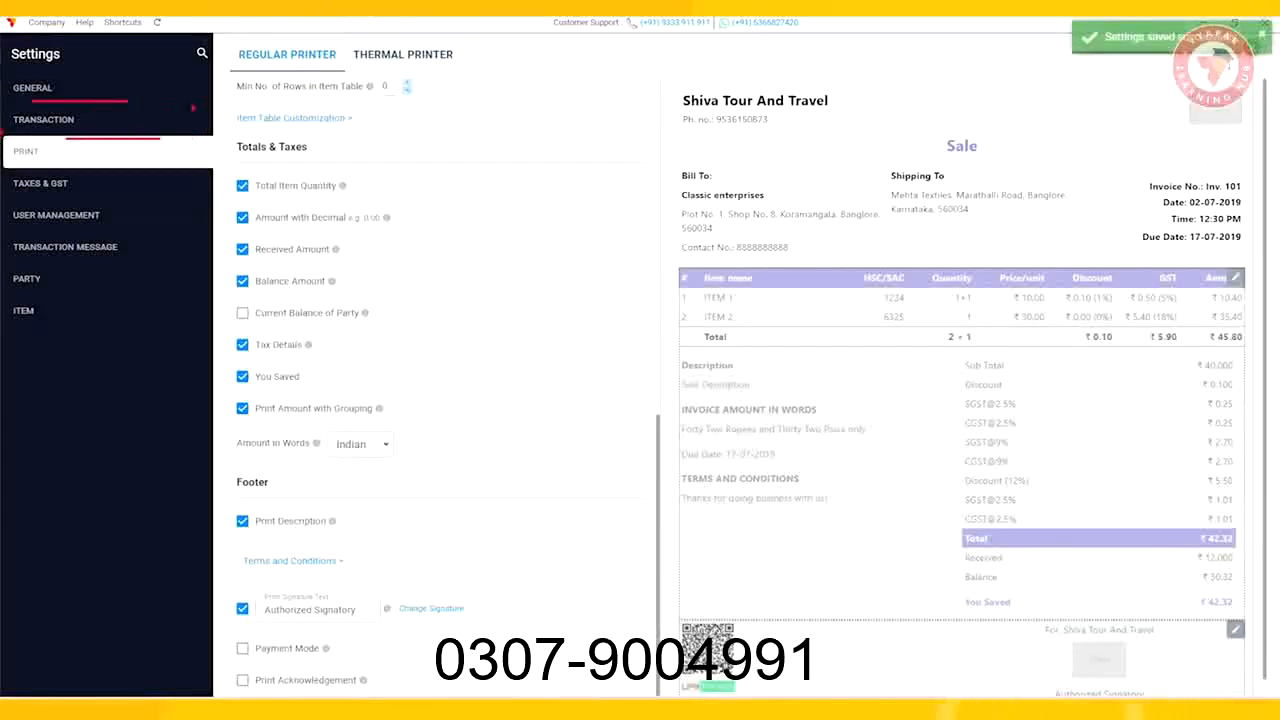
Step: In transaction settings, enable Add Time on Transactions, Link Payments to Invoices and the Count column
click(72, 118)
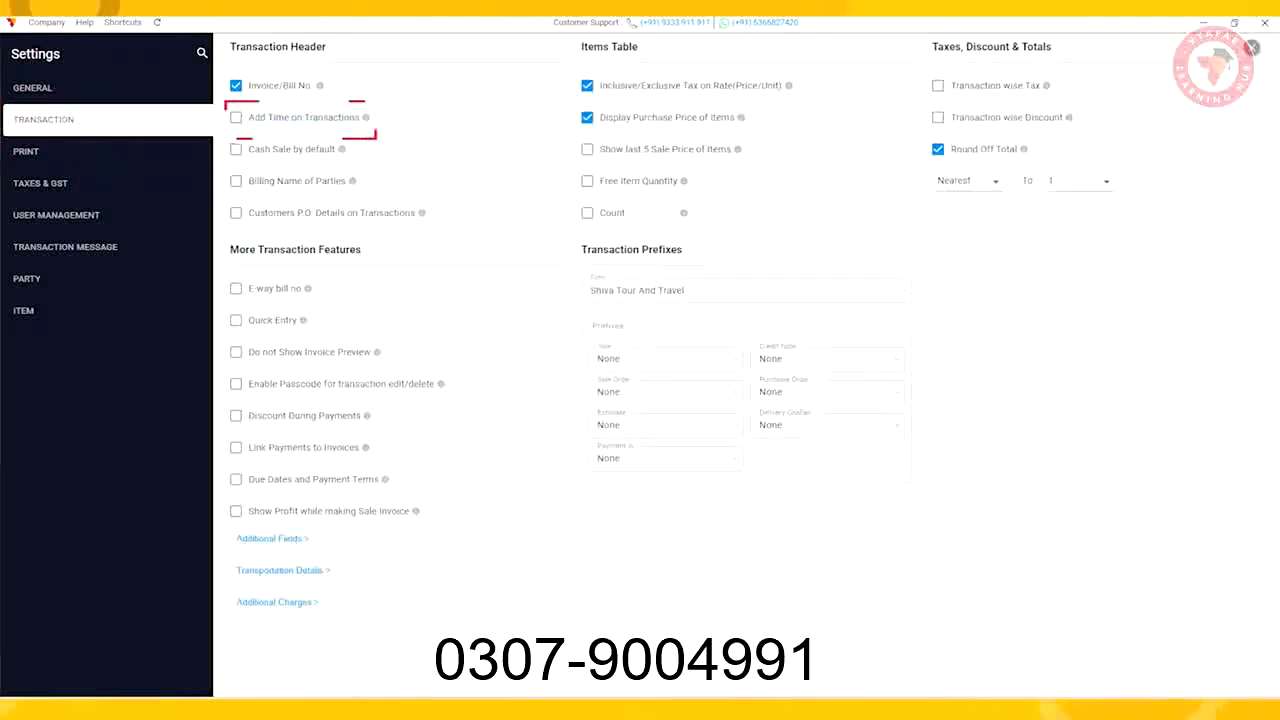
click(236, 117)
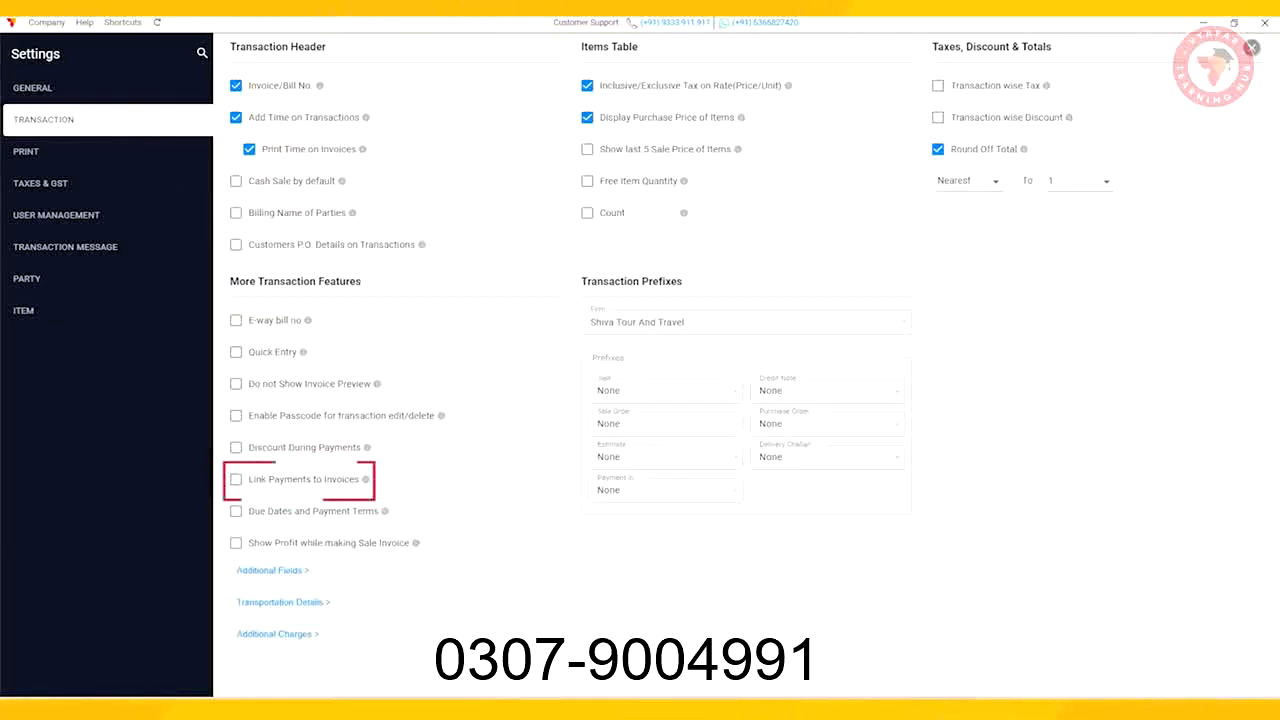
click(236, 479)
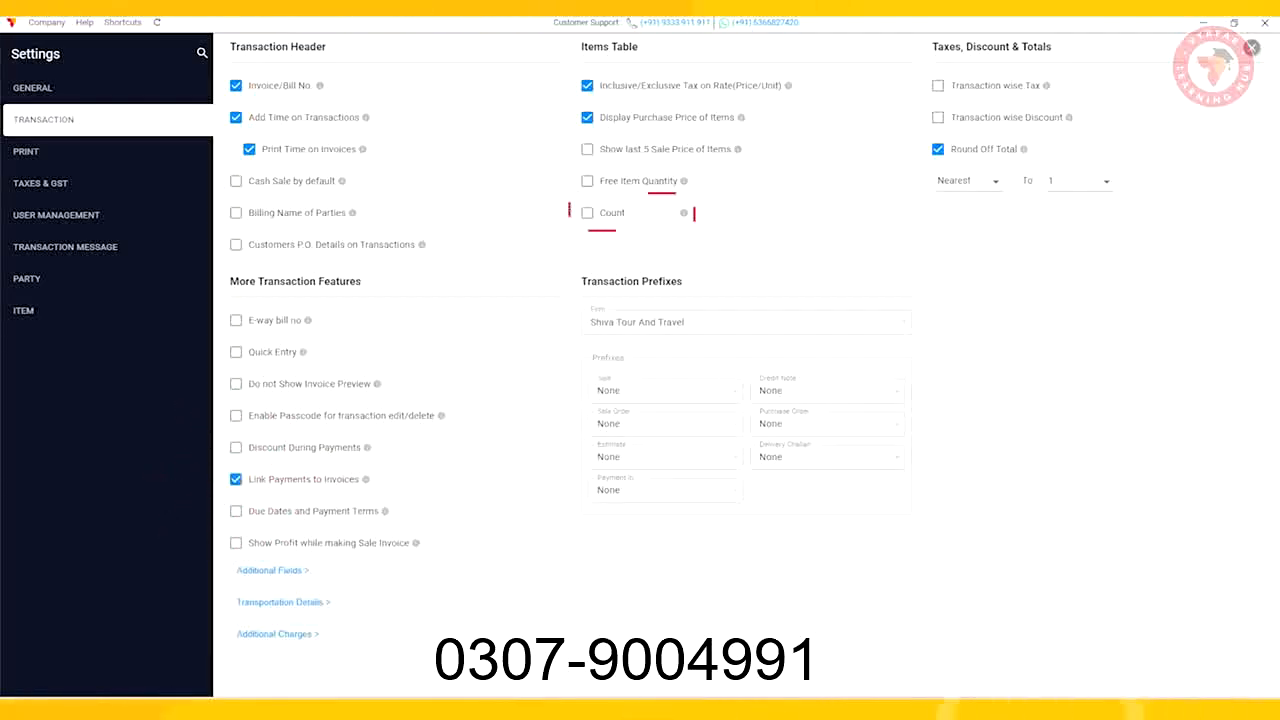
click(587, 213)
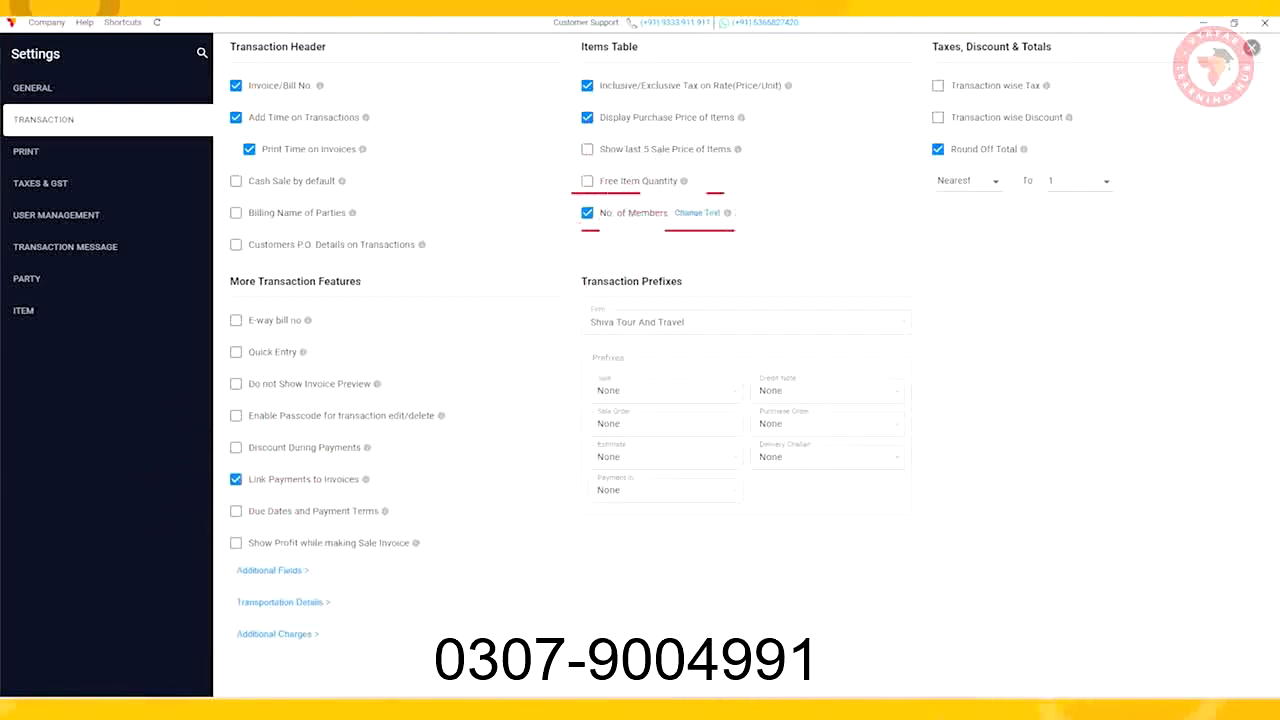
Step: Add a transaction additional field named Ticket no. and confirm the setup
click(268, 570)
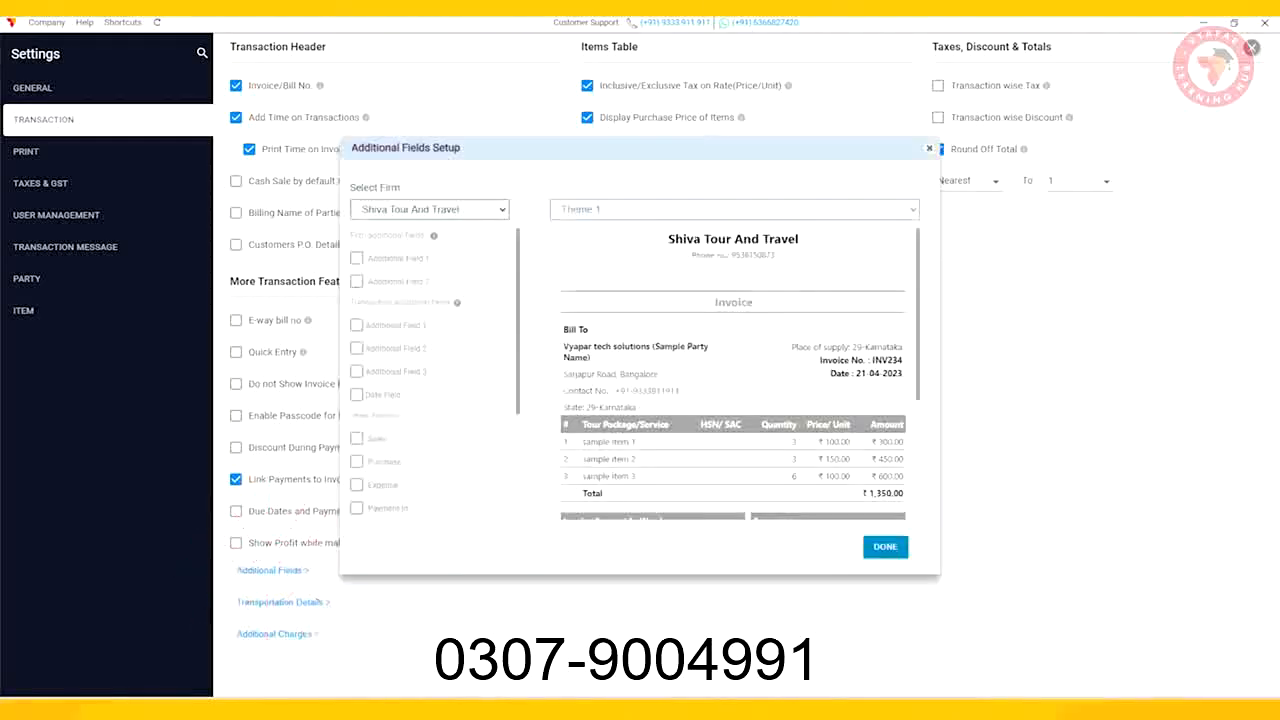
text(Ticket no.)
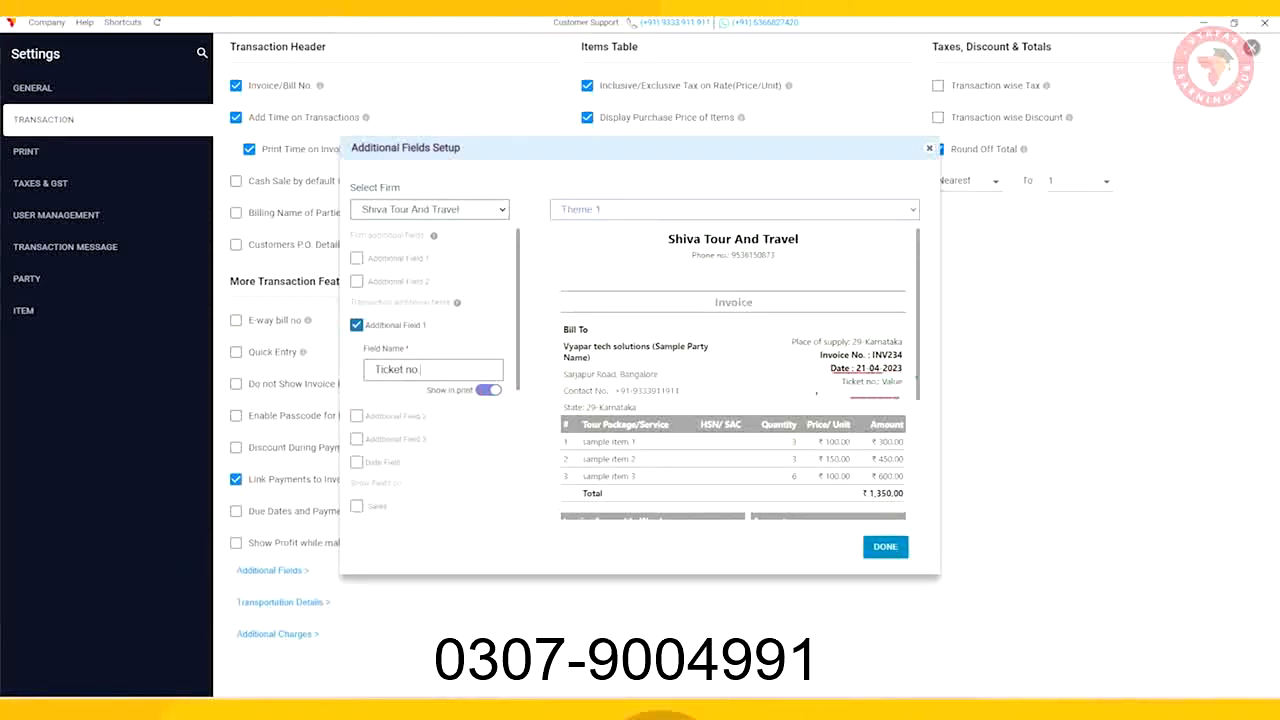
click(357, 325)
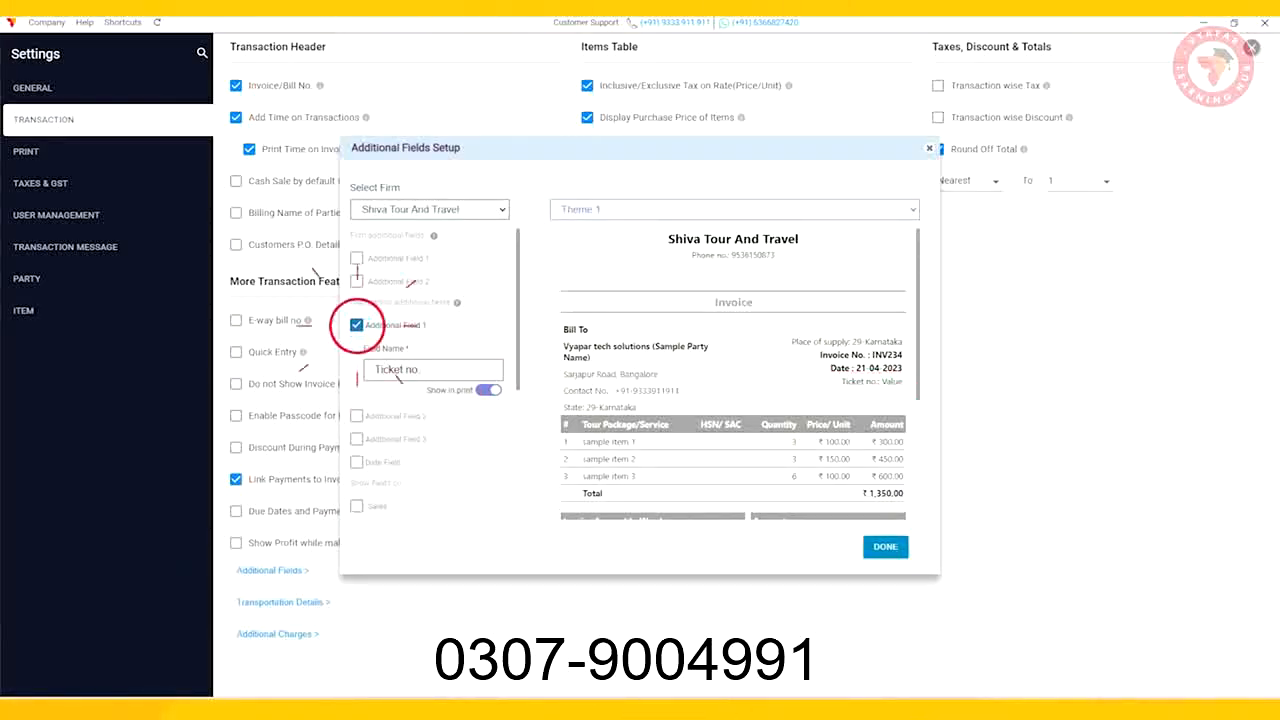
click(884, 546)
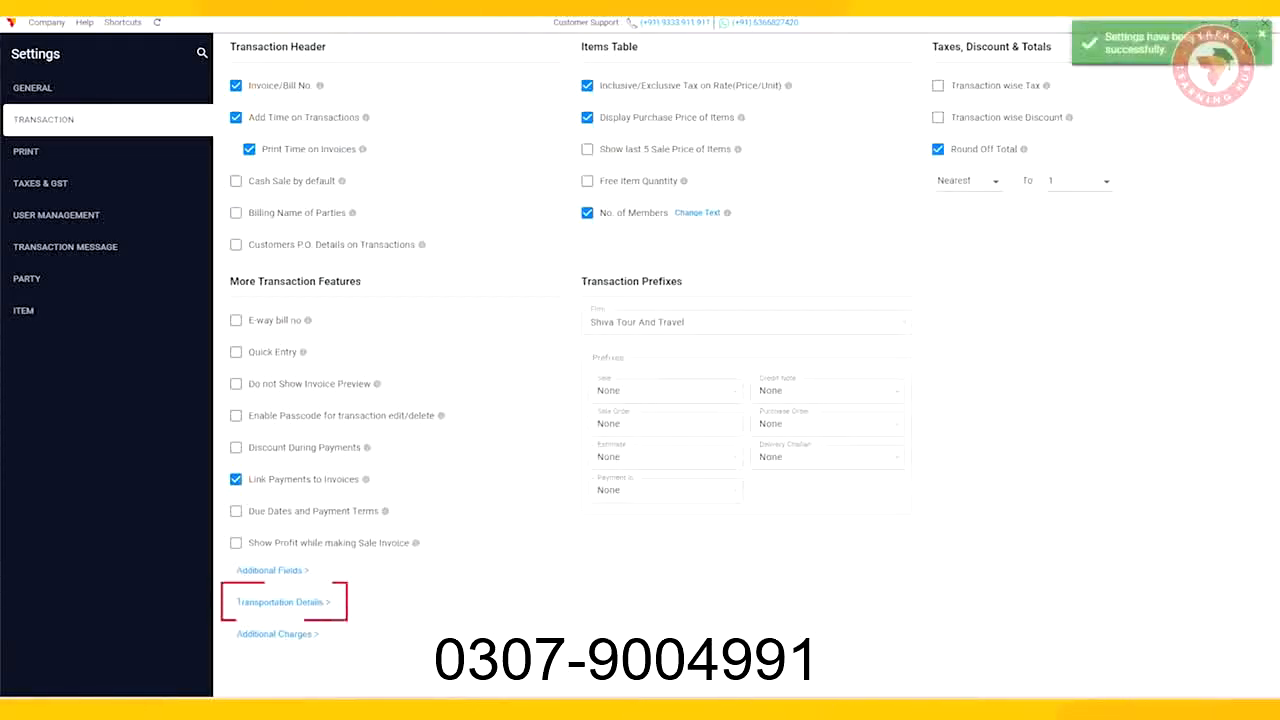
Step: Rename transportation field 1 to Vehicle Number 1, enable field 2, and confirm
click(283, 602)
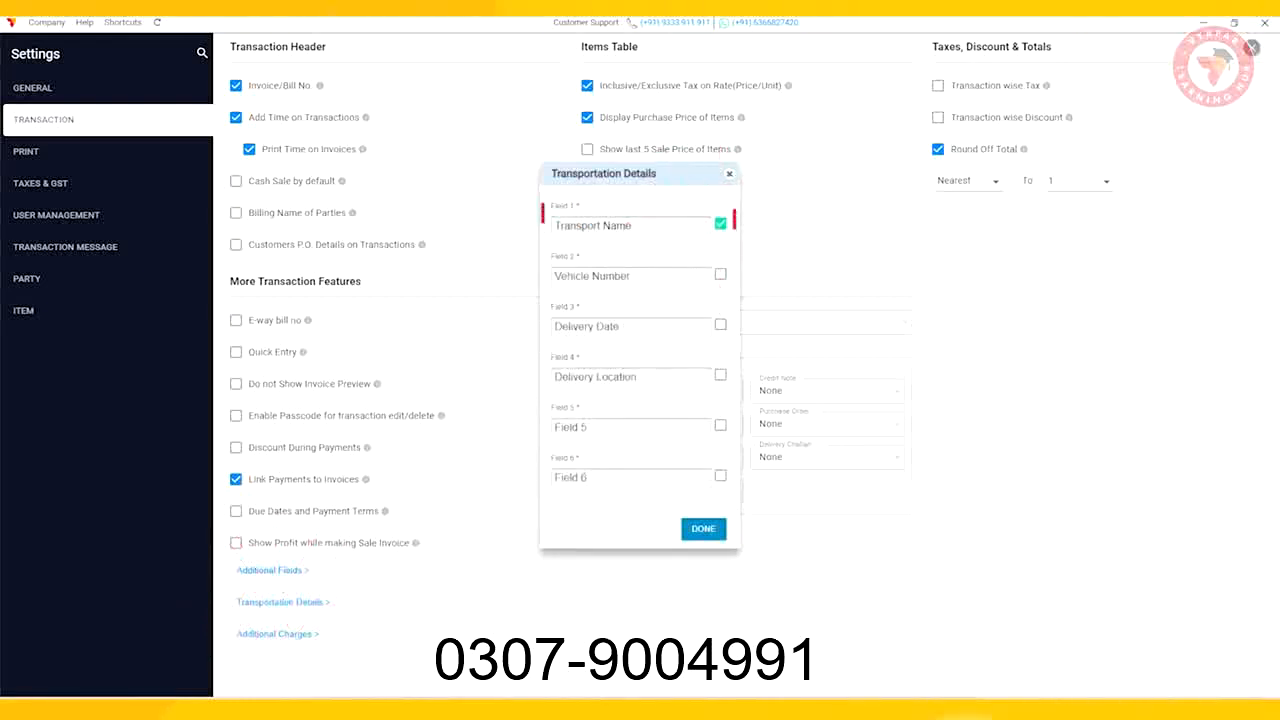
triple_click(593, 226)
text(Vehicle N)
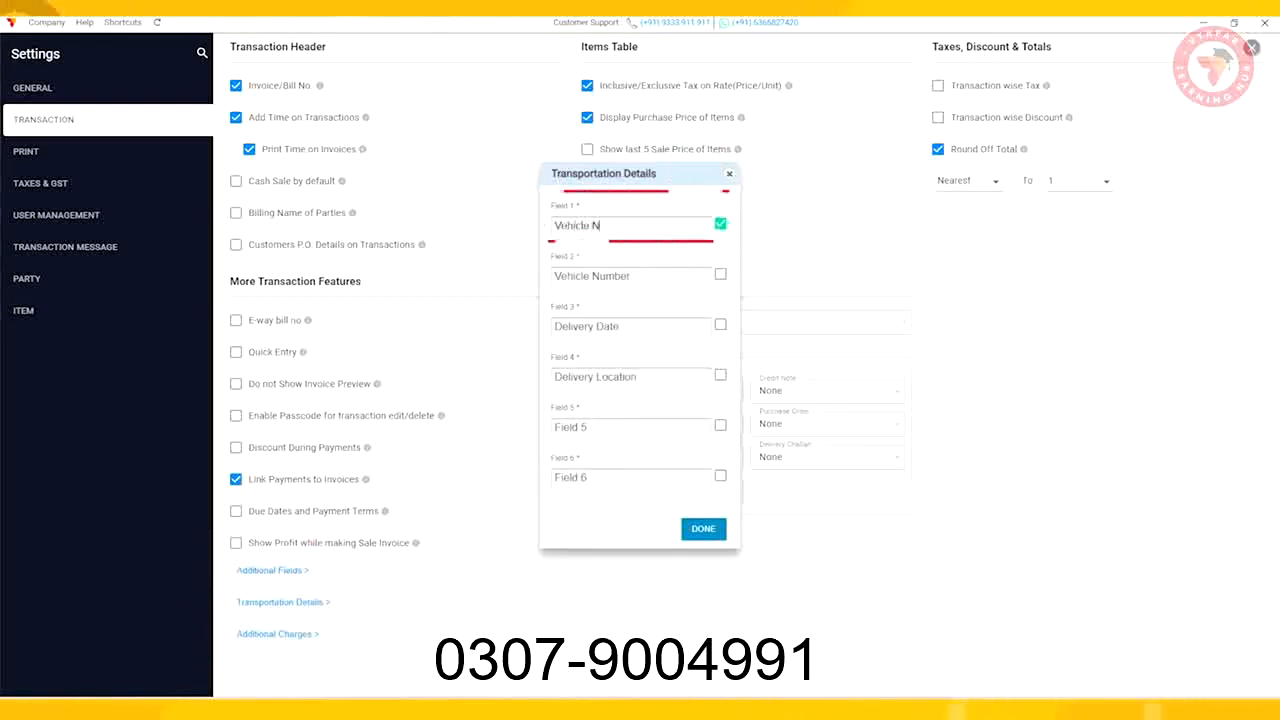
text(umber 1)
click(720, 273)
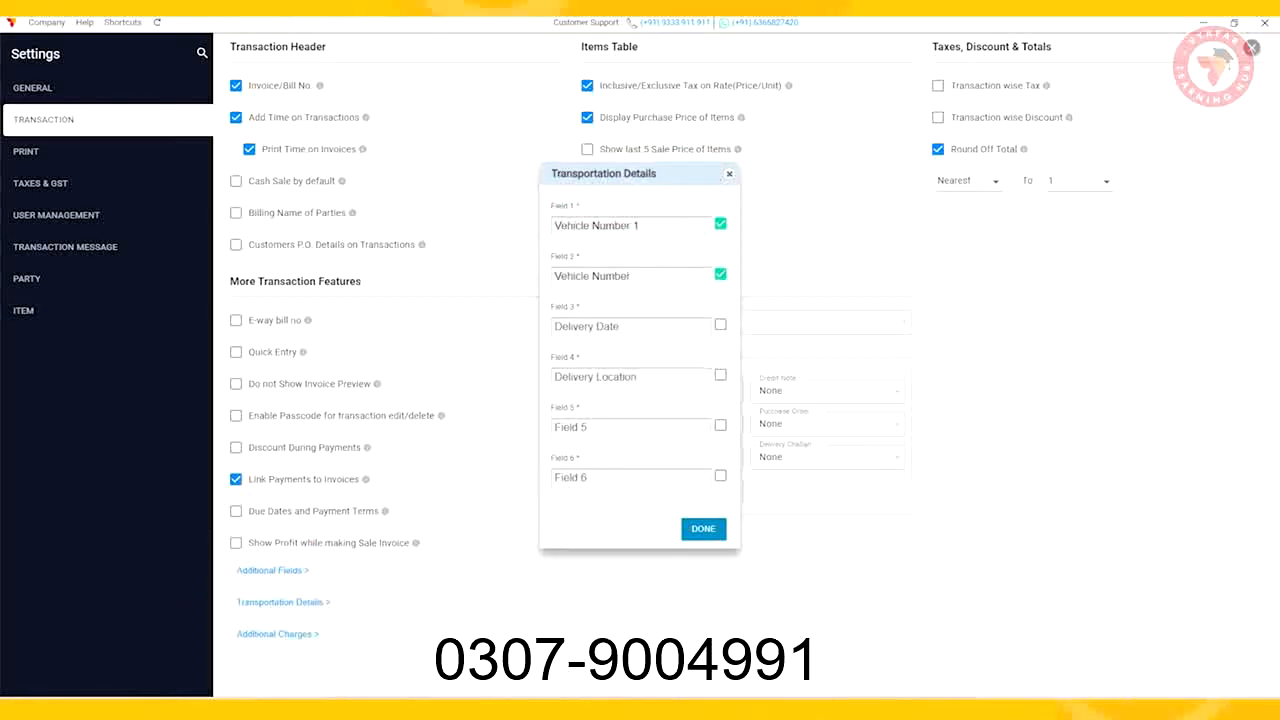
click(703, 529)
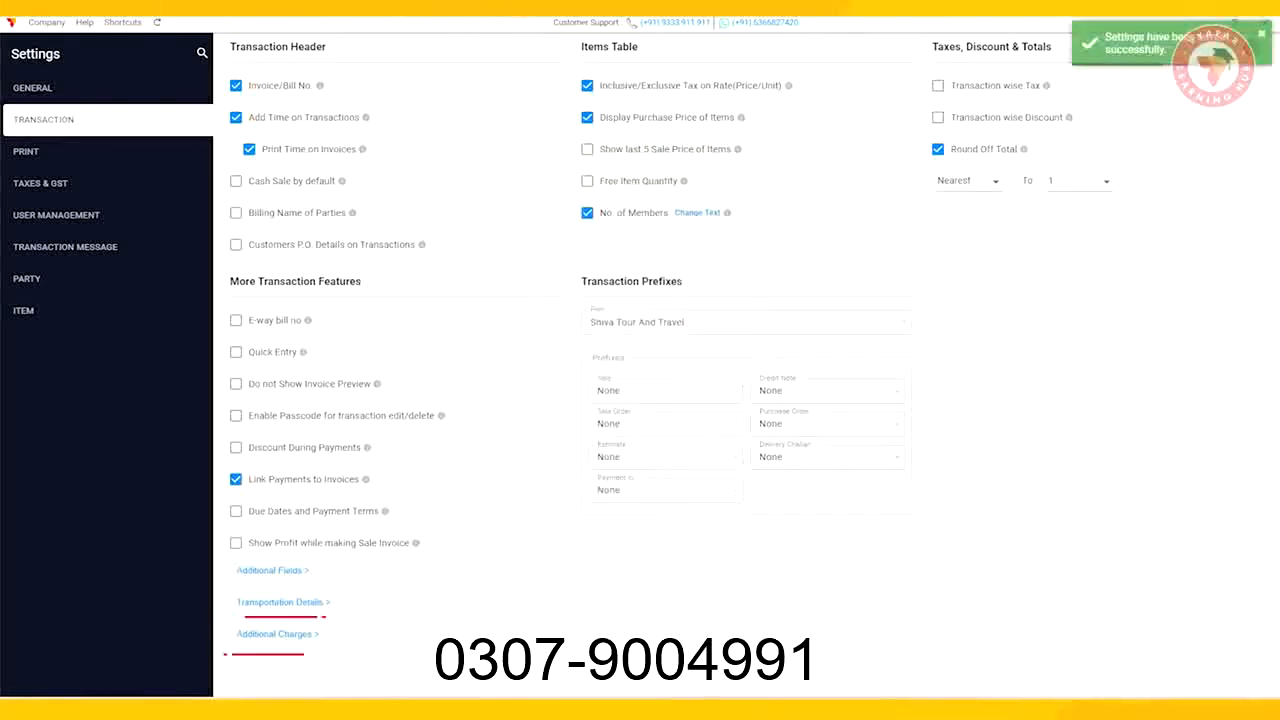
Step: Turn off Additional Charge 1 in the additional charges settings, confirm, and close settings
click(273, 634)
click(706, 308)
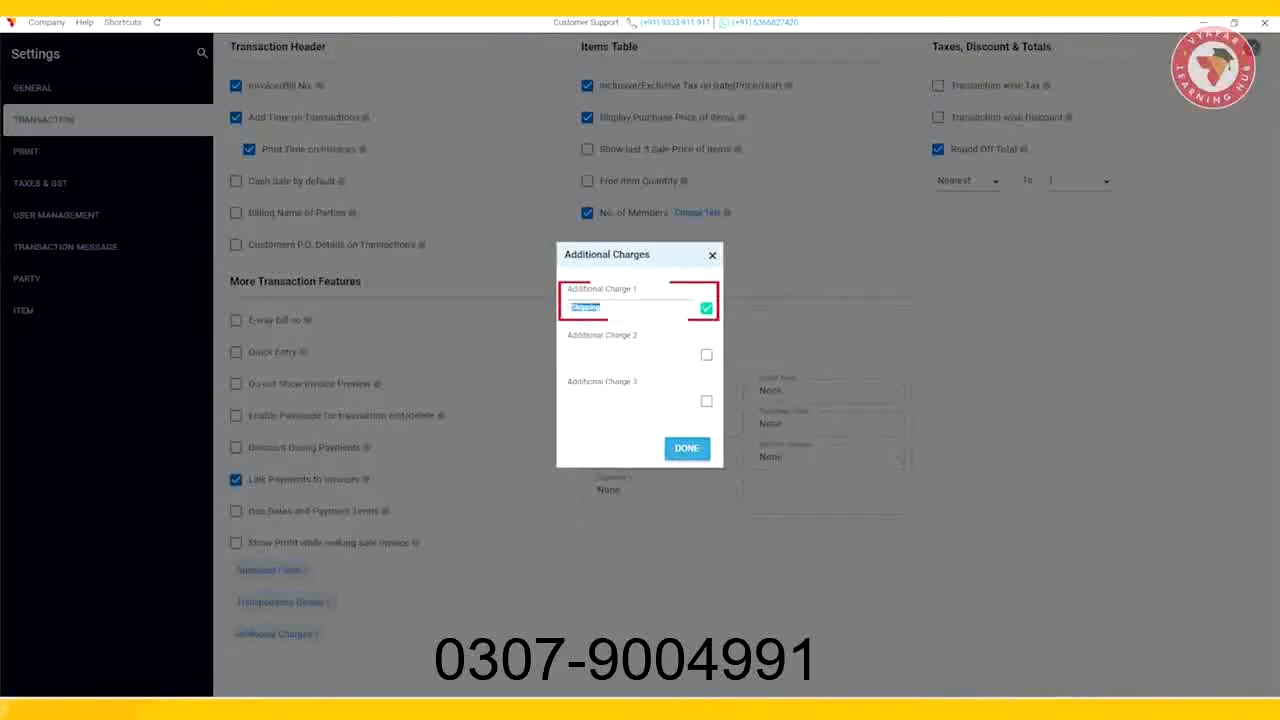
click(706, 308)
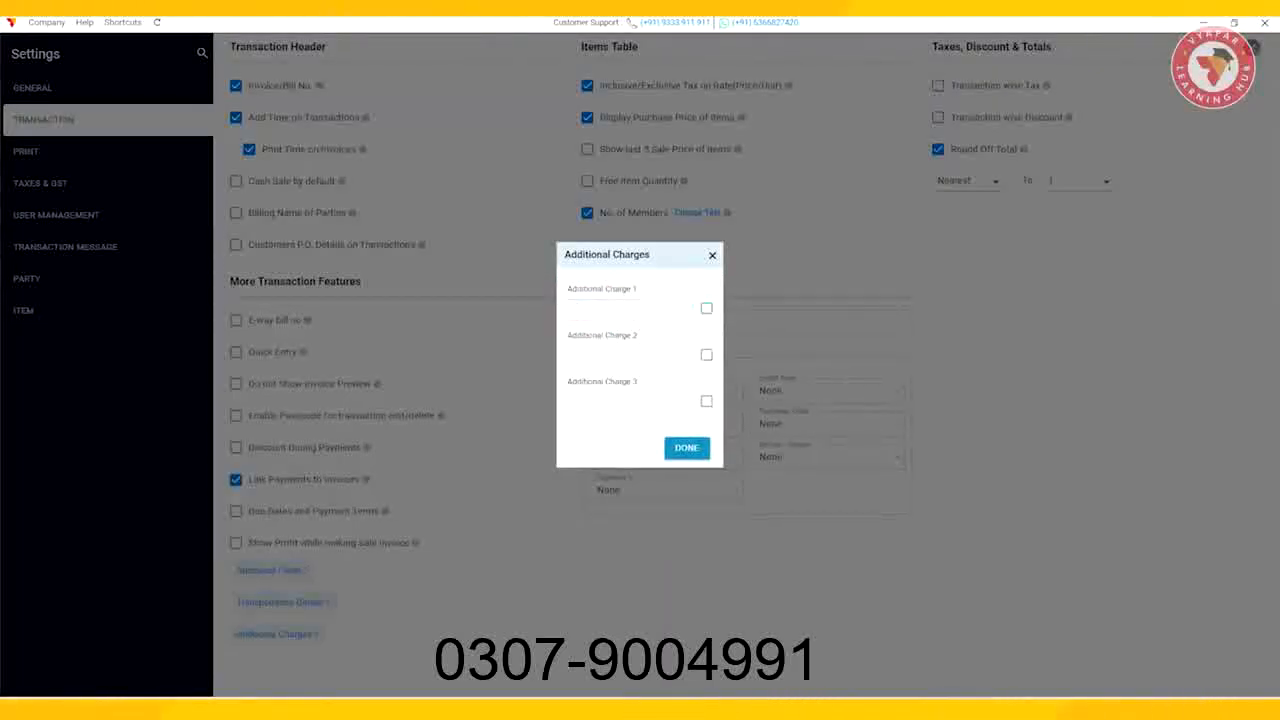
click(686, 447)
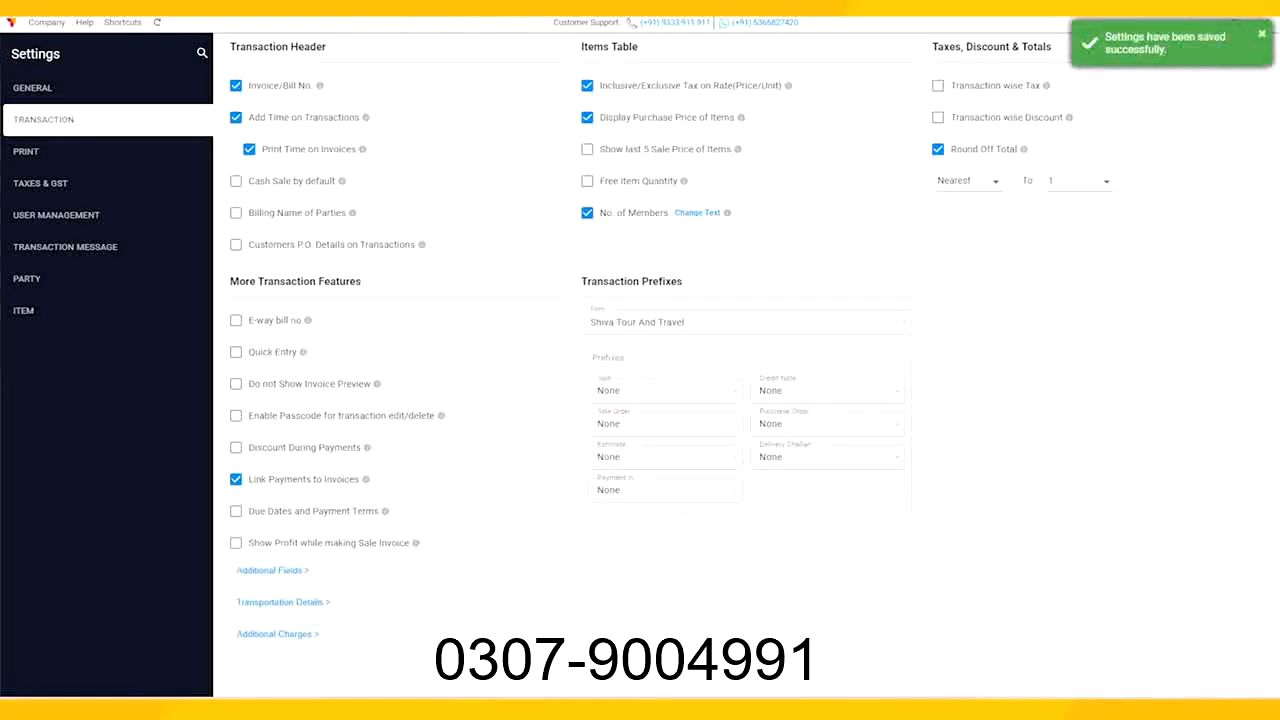
click(1249, 48)
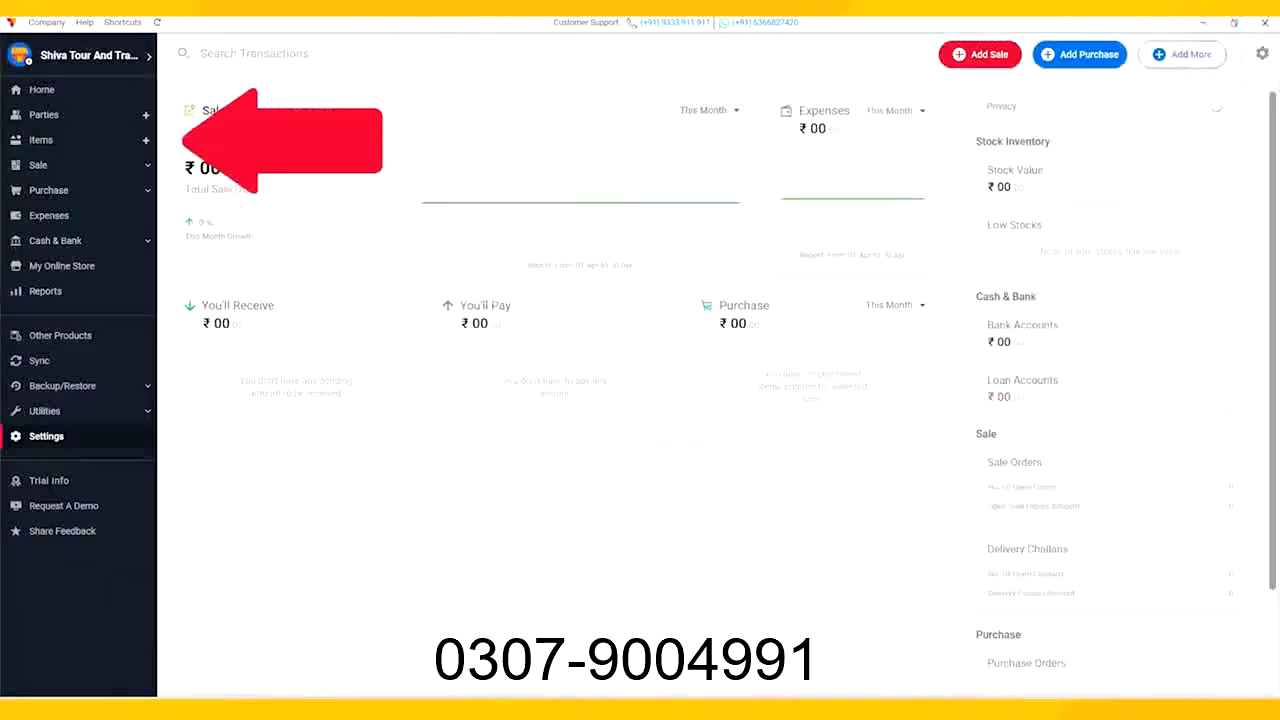
Step: Add a new service item named Hotel Services
click(50, 141)
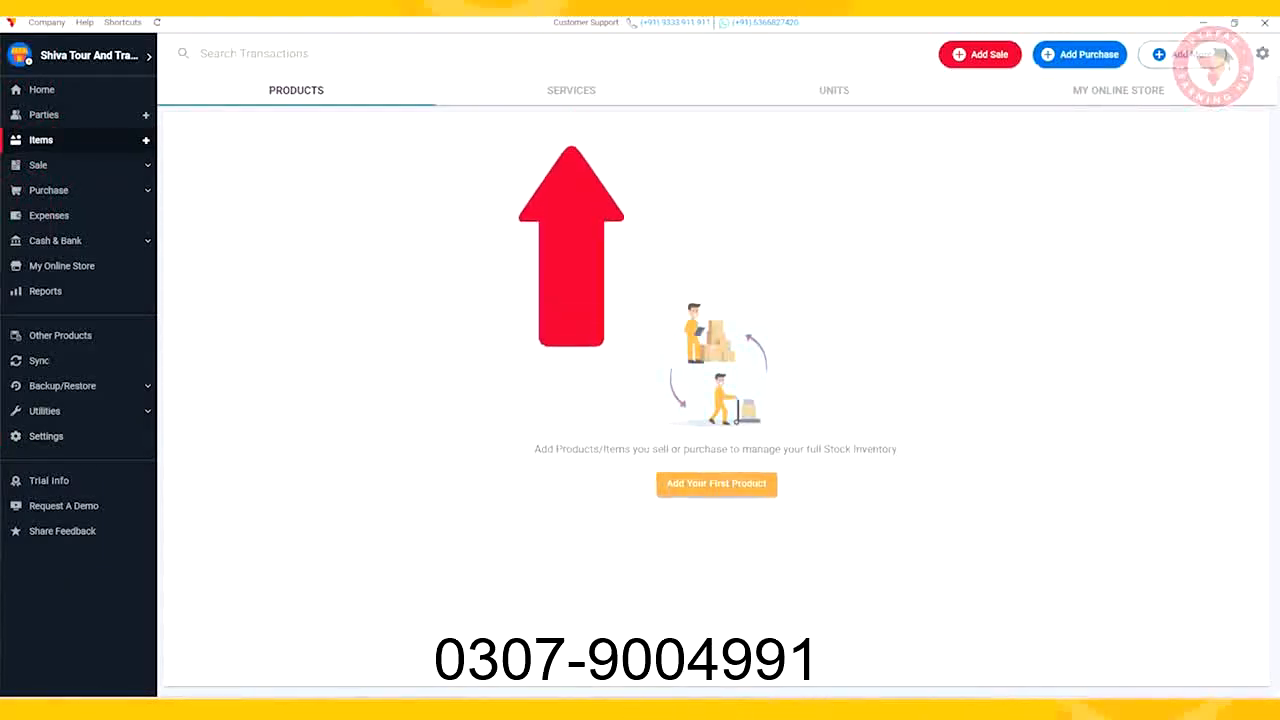
click(571, 90)
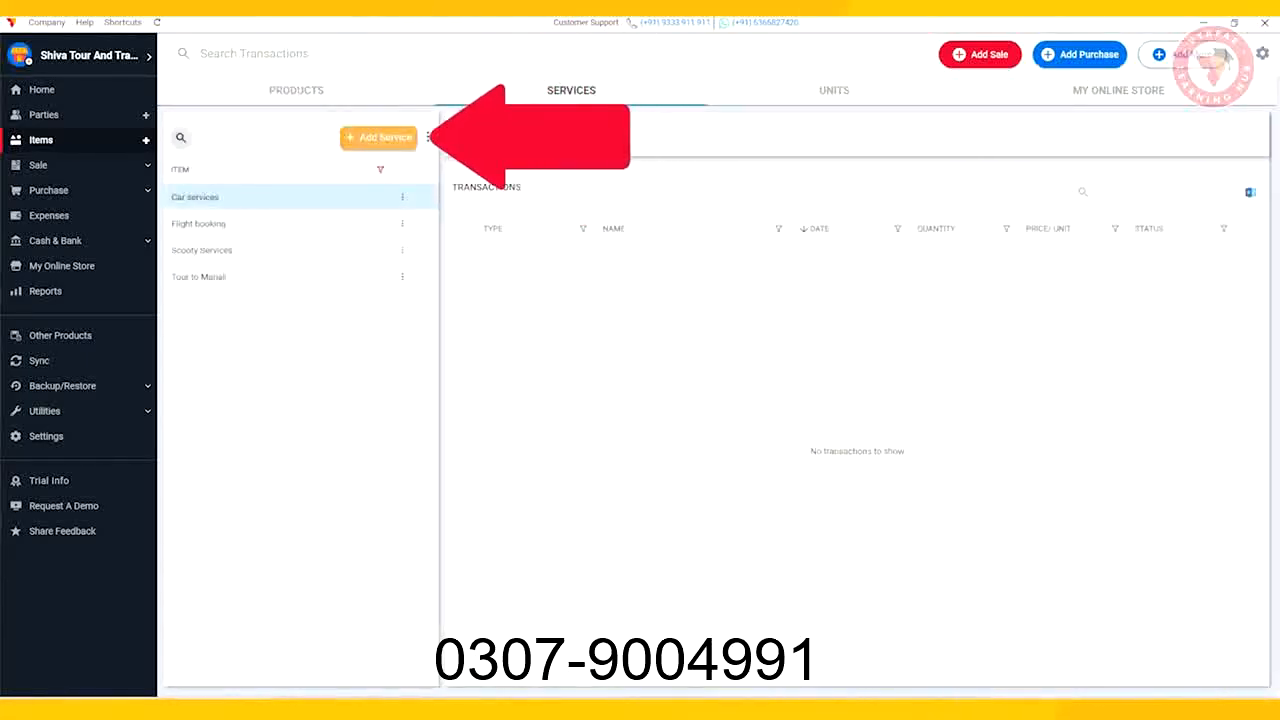
click(378, 137)
text(Hotel Se)
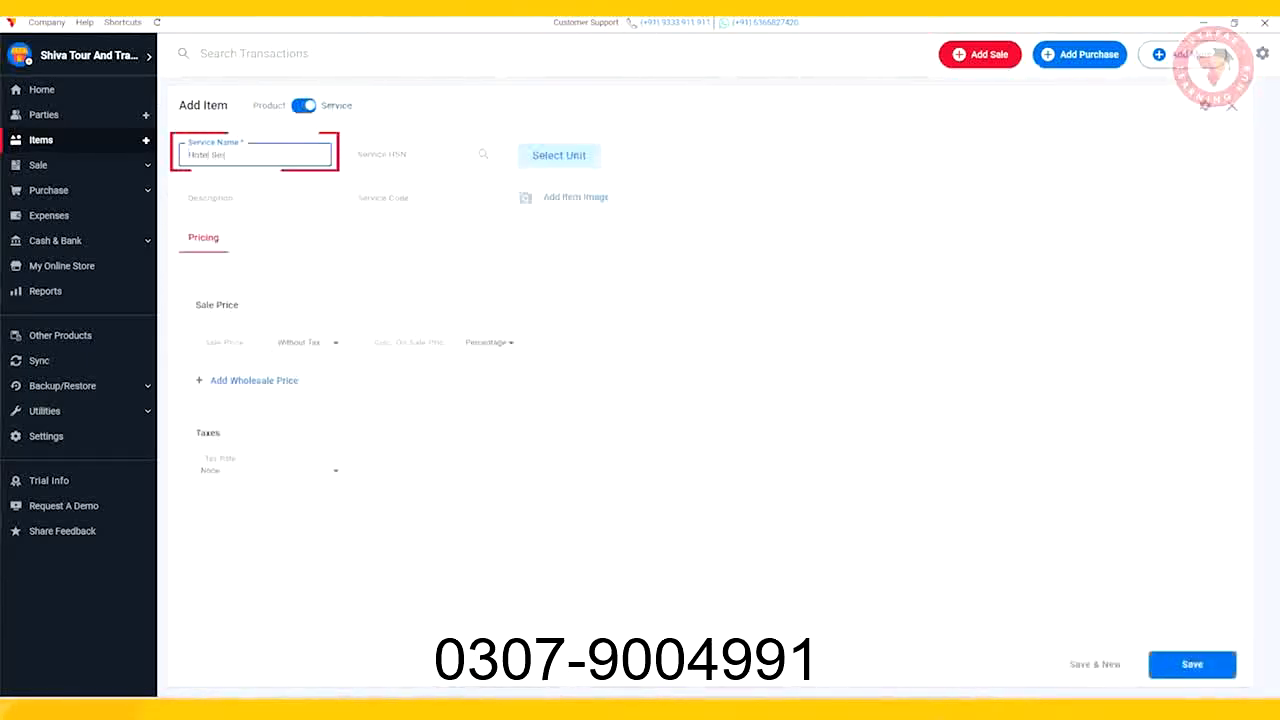
text(rvices)
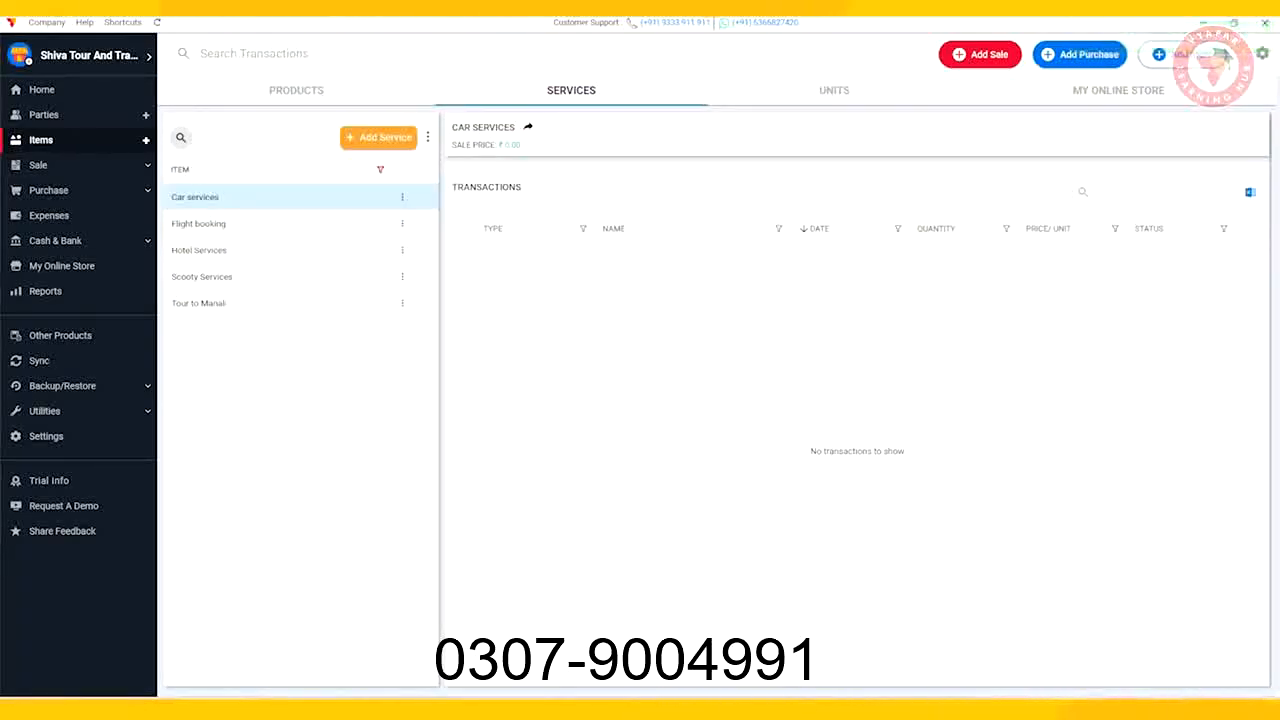
Step: Start a new sale for the existing customer with item Tour to Manali, described as Activities & Food Incl
click(980, 54)
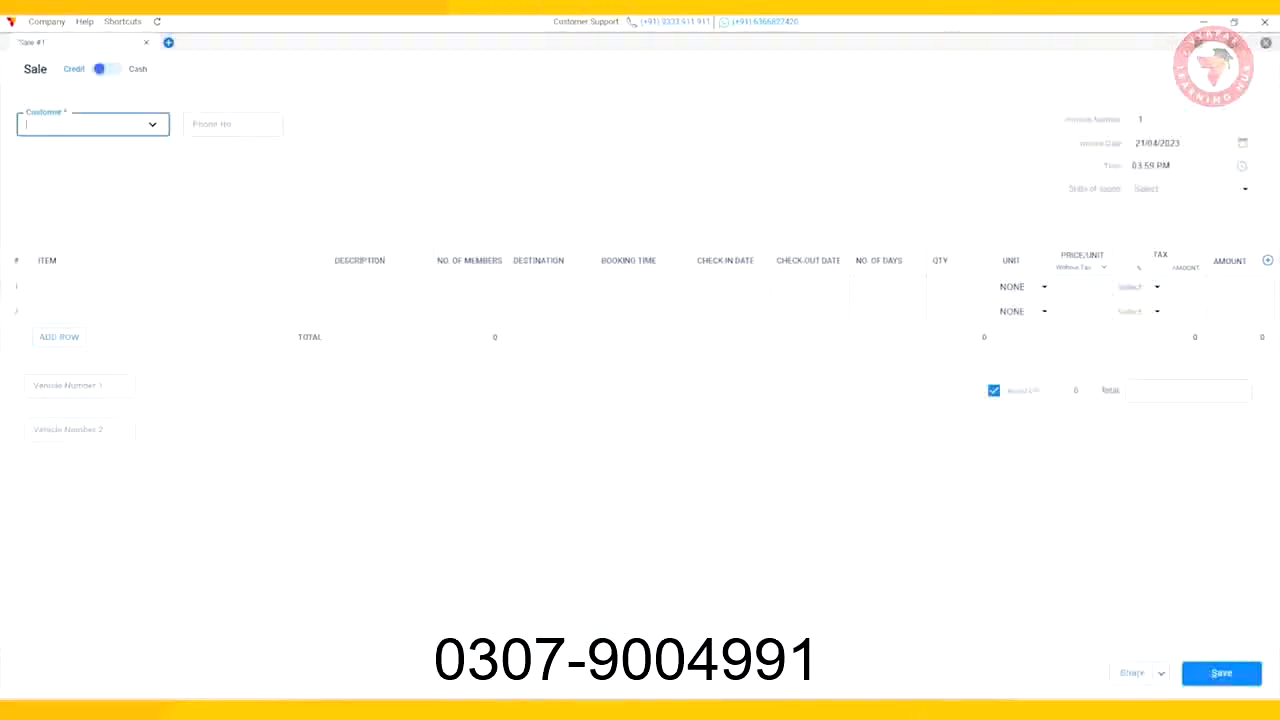
click(103, 165)
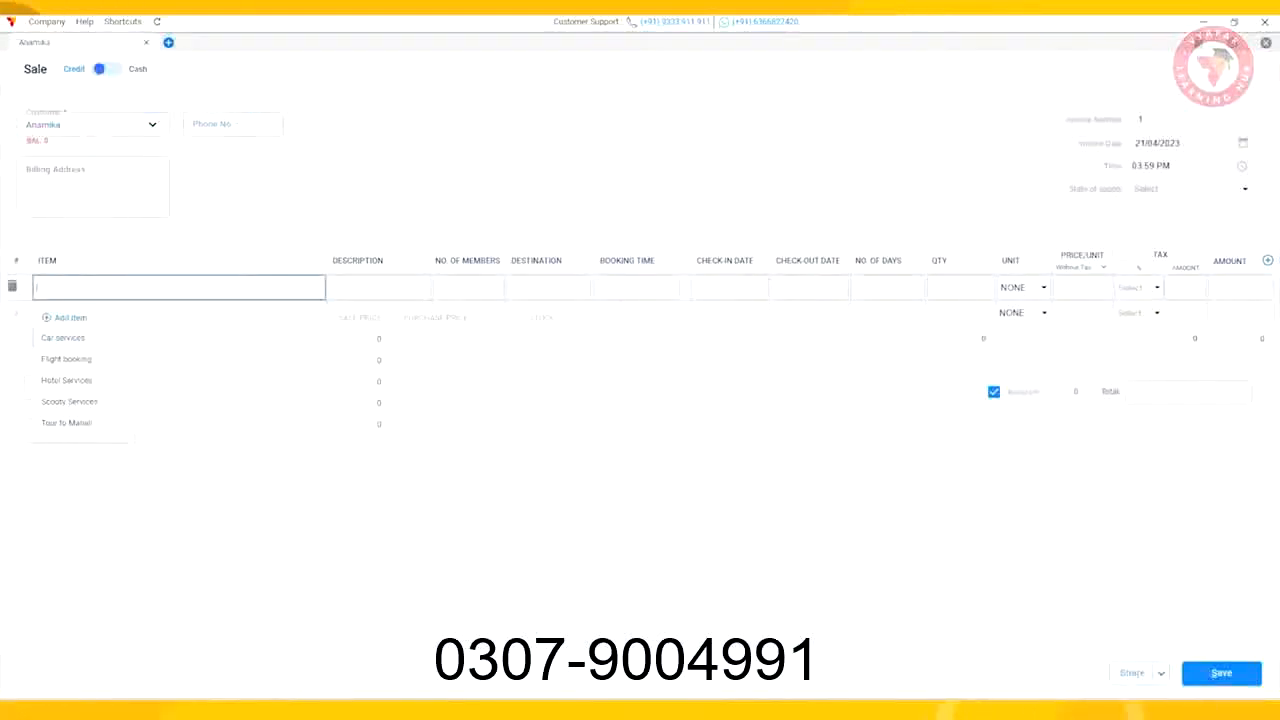
click(66, 423)
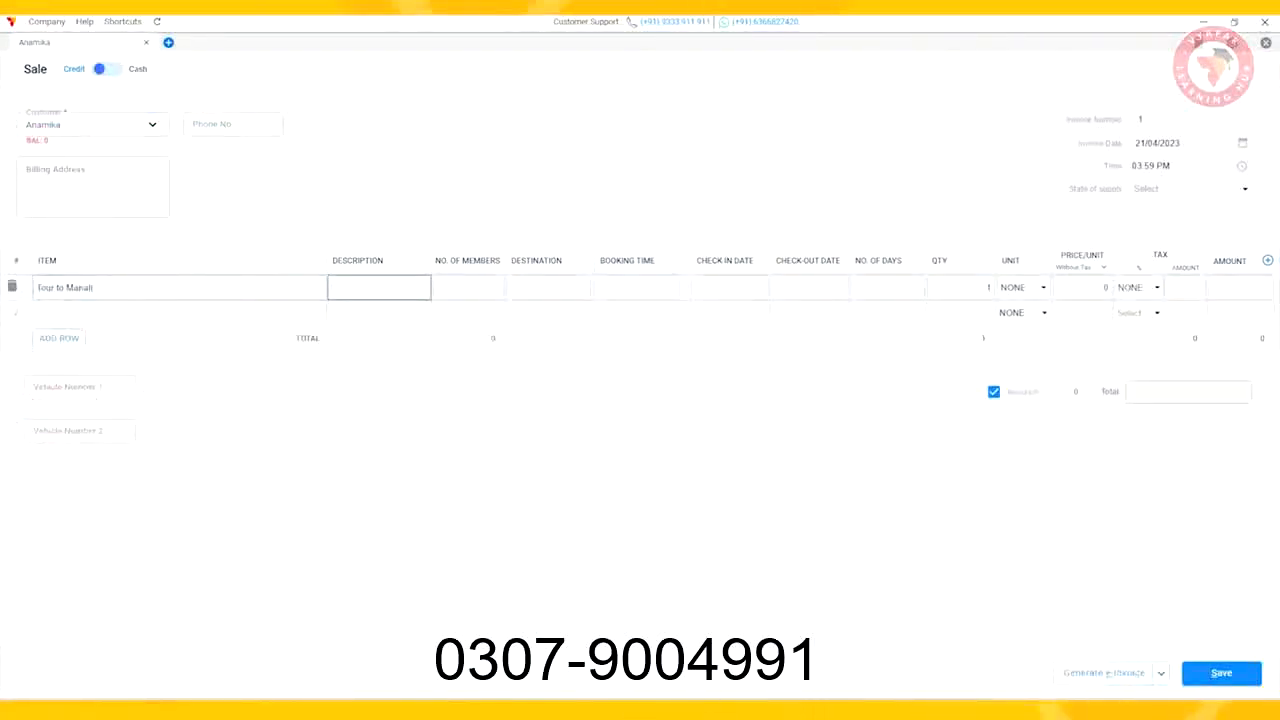
text(Activities )
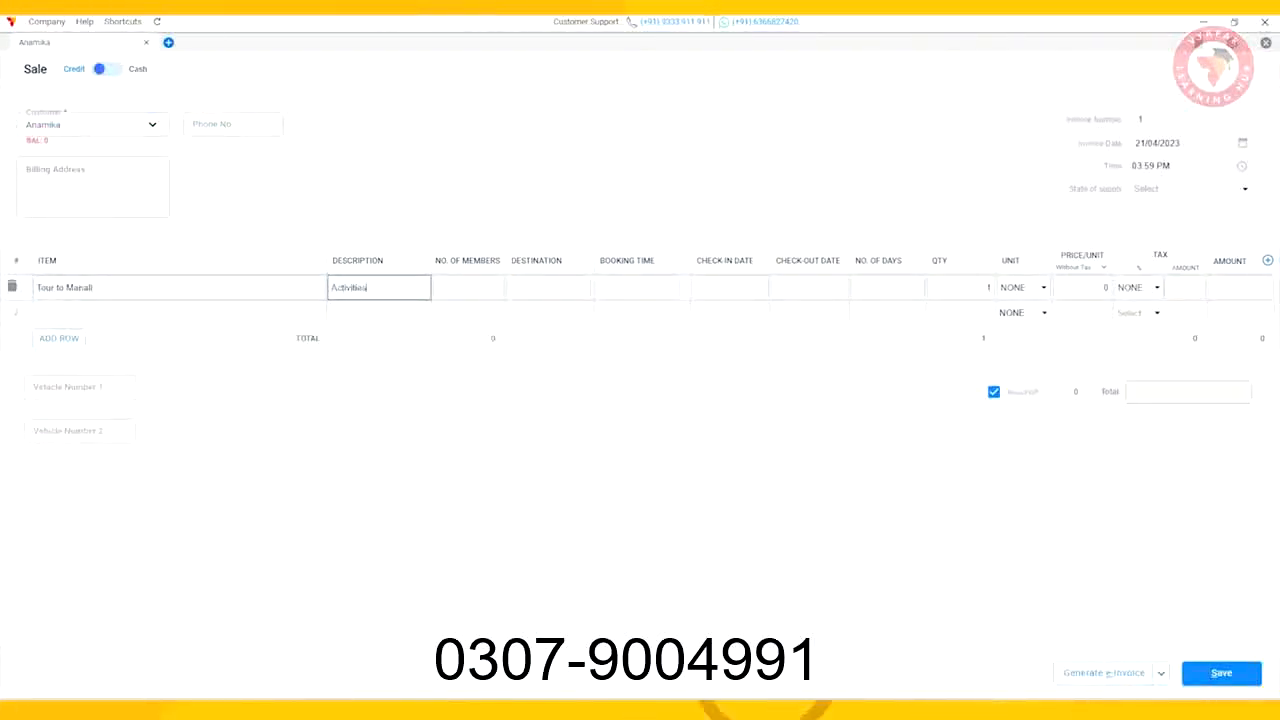
text(& Food Incl)
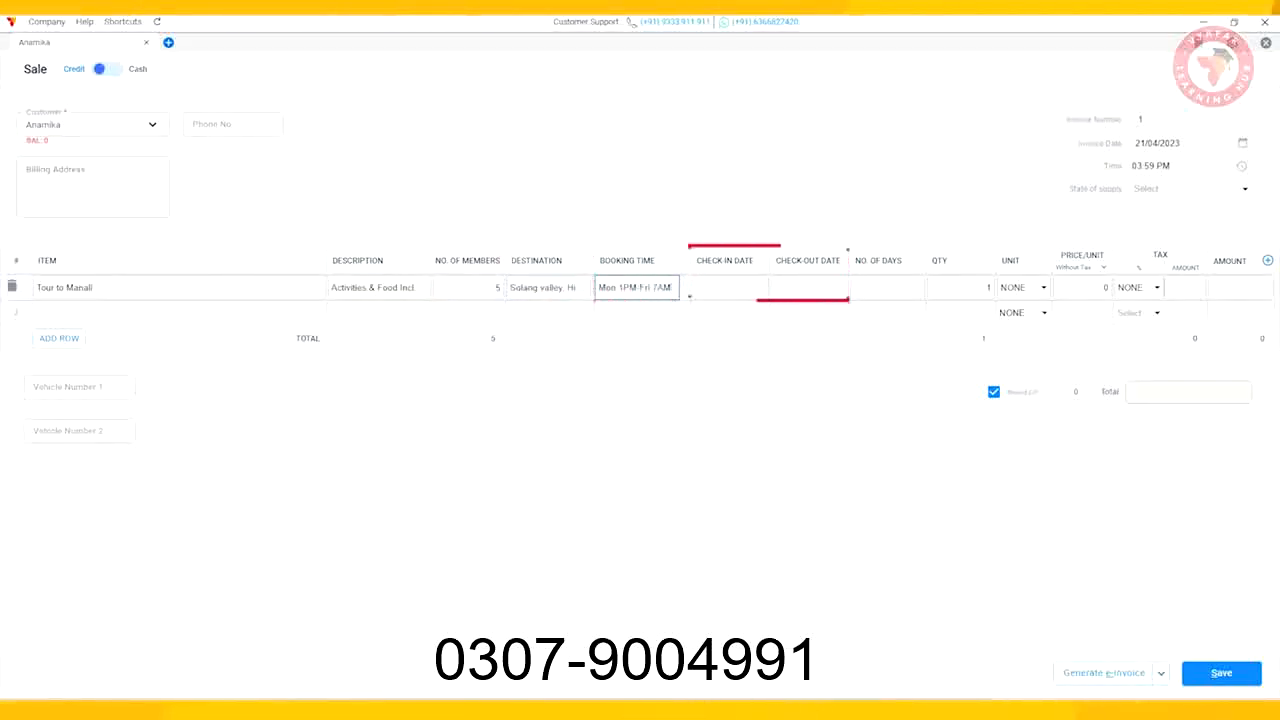
Step: Fill the Tour to Manali line with 5 members, quantity 5, price 8000 and GST@3%
key(Tab)
text(5)
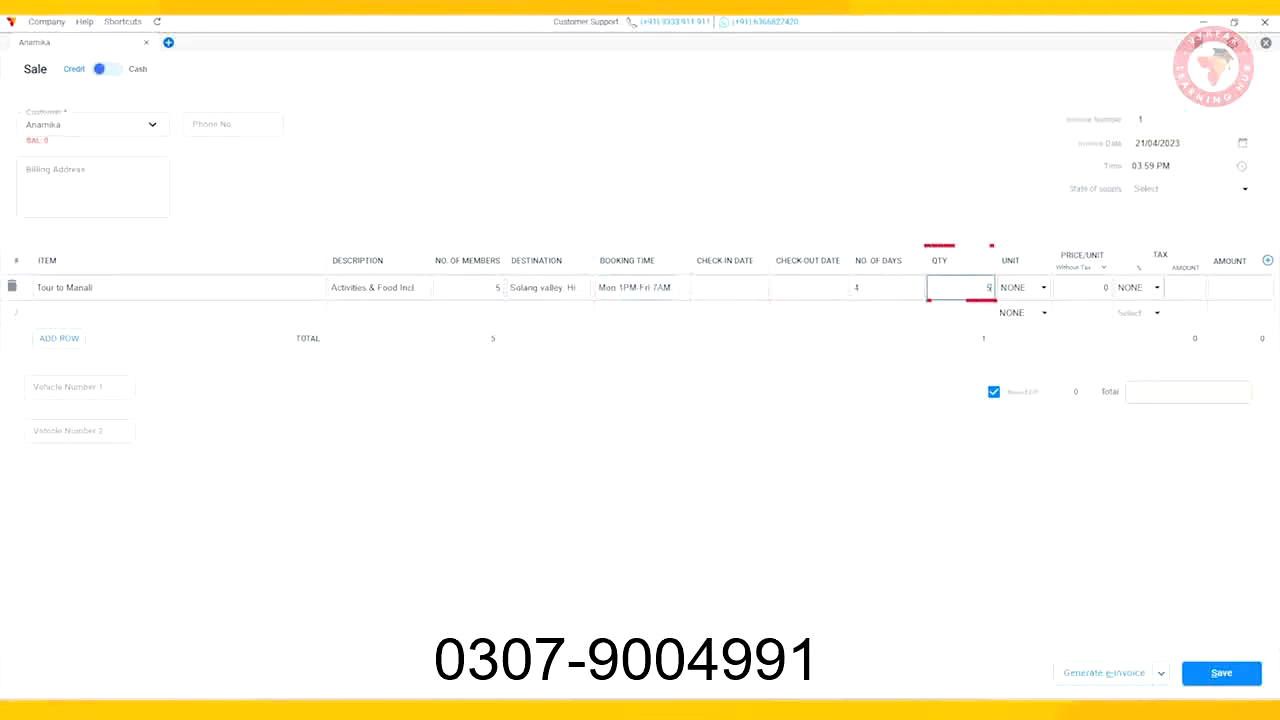
key(Tab)
text(80)
key(Tab)
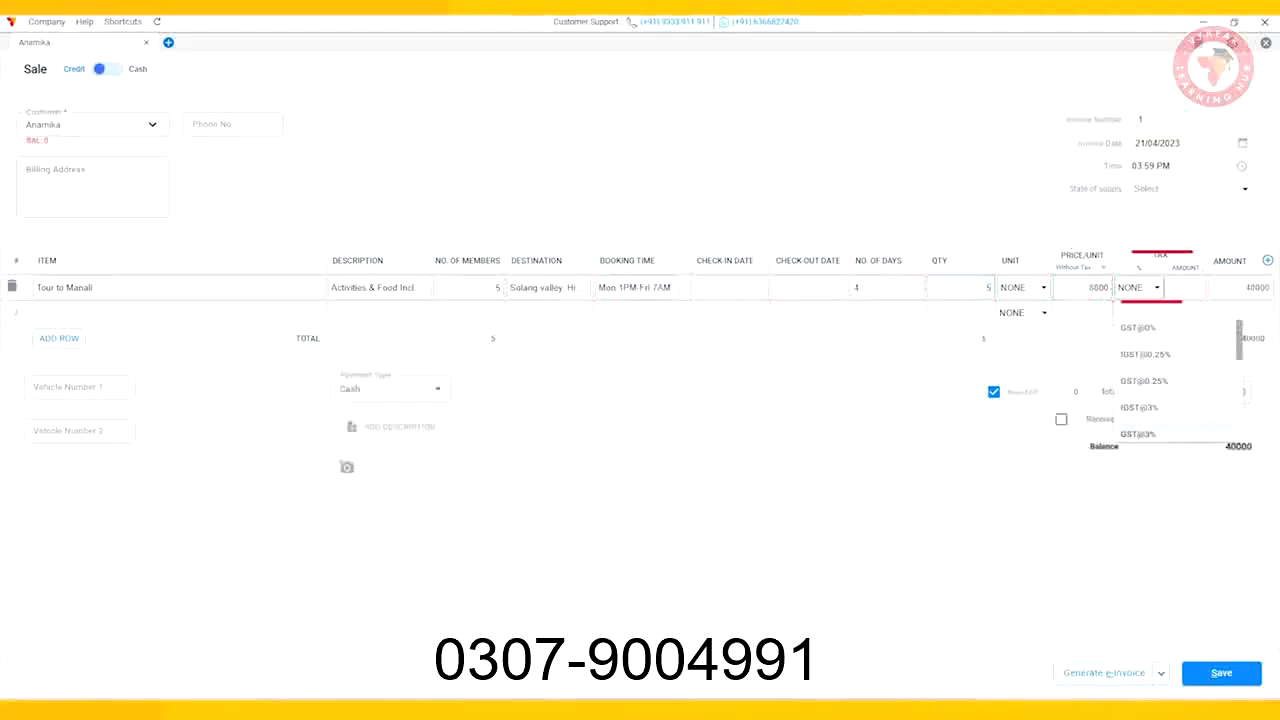
key(Return)
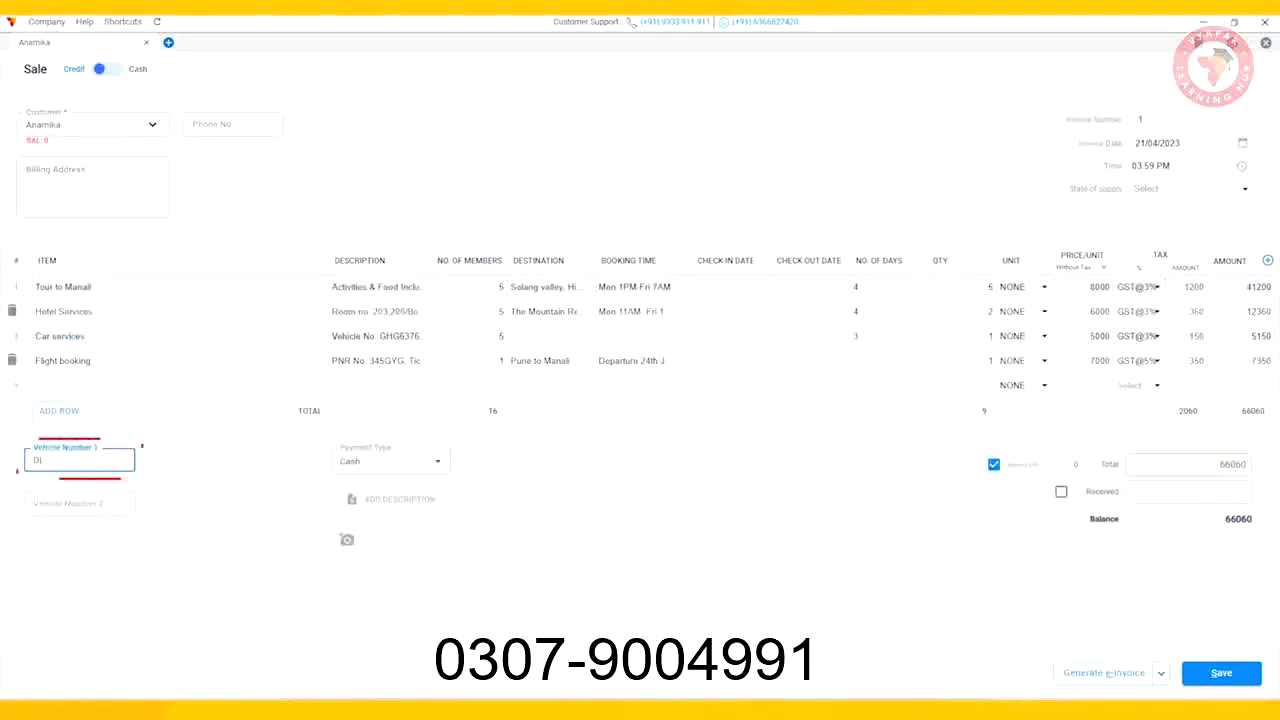
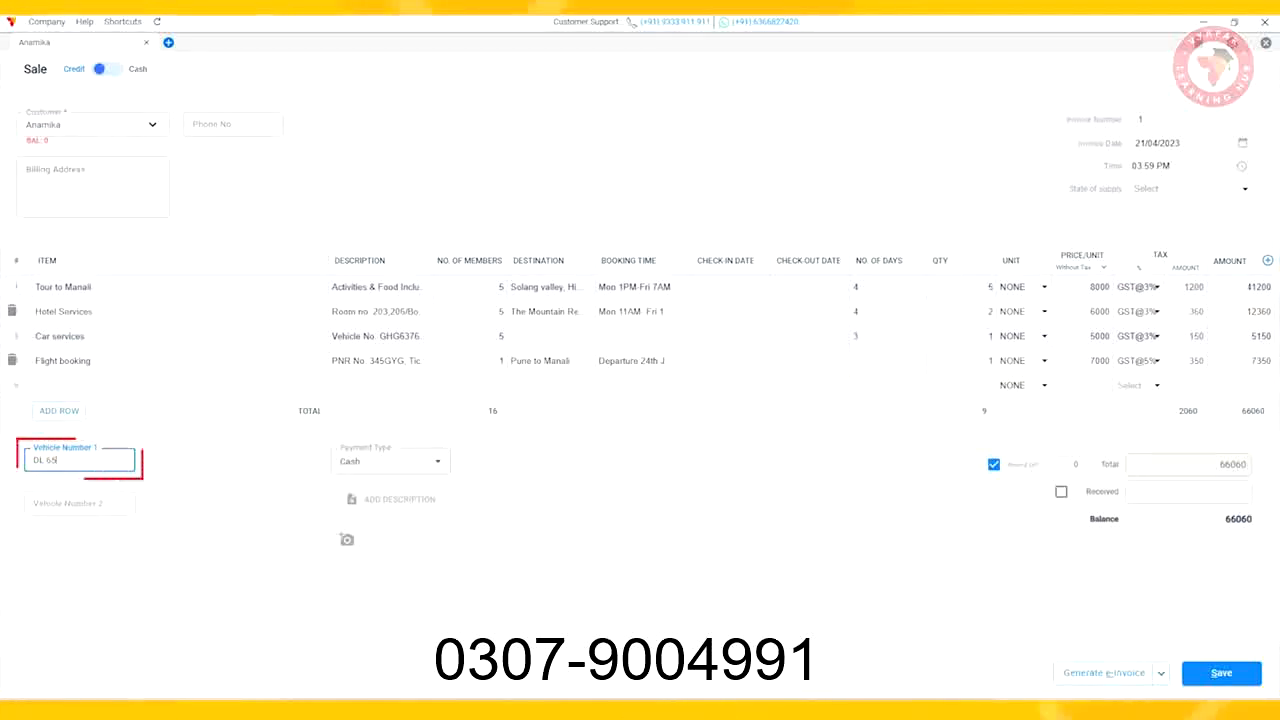
key(Tab)
text(HR 7786278)
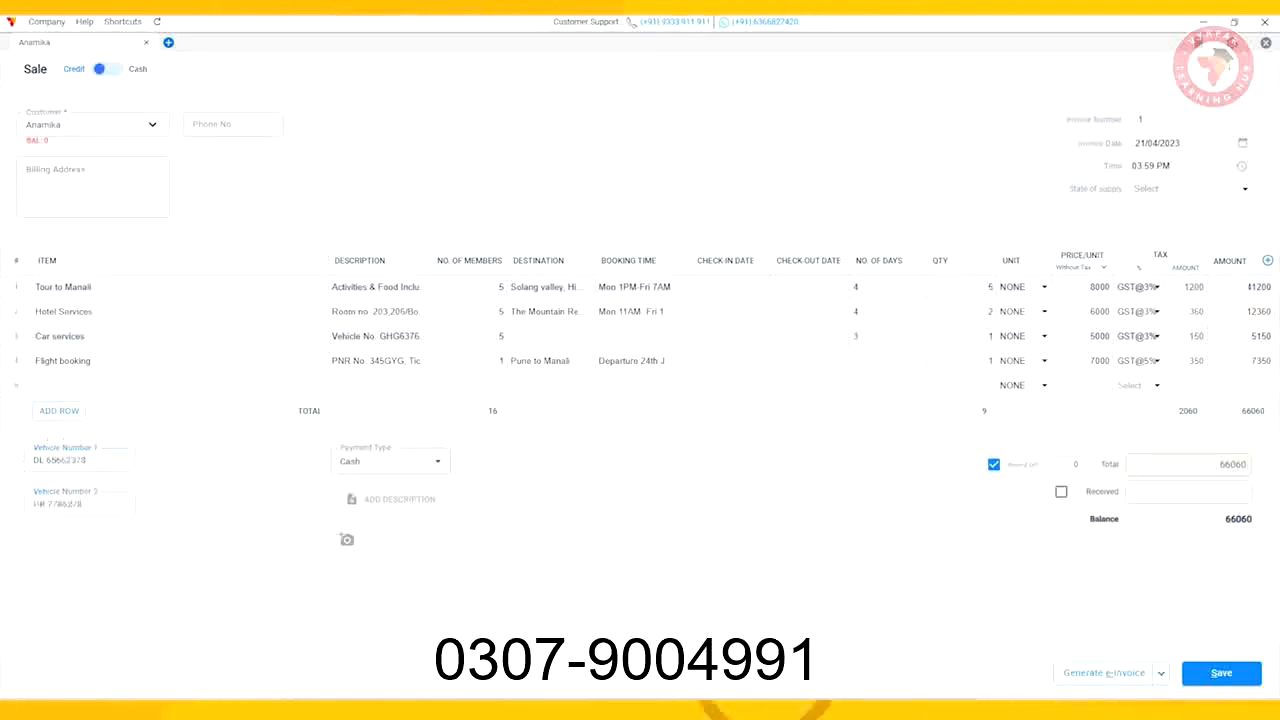
key(Tab)
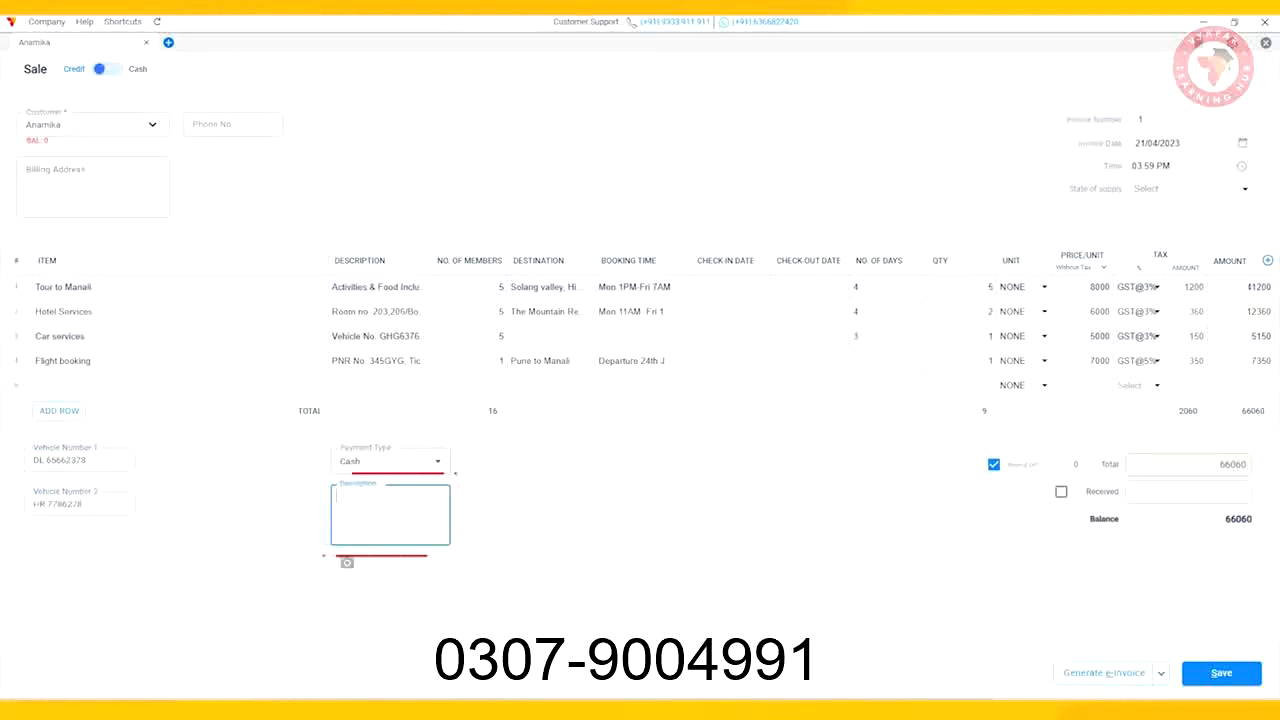
Step: Mark 60000 as received and save the sale invoice
click(1188, 492)
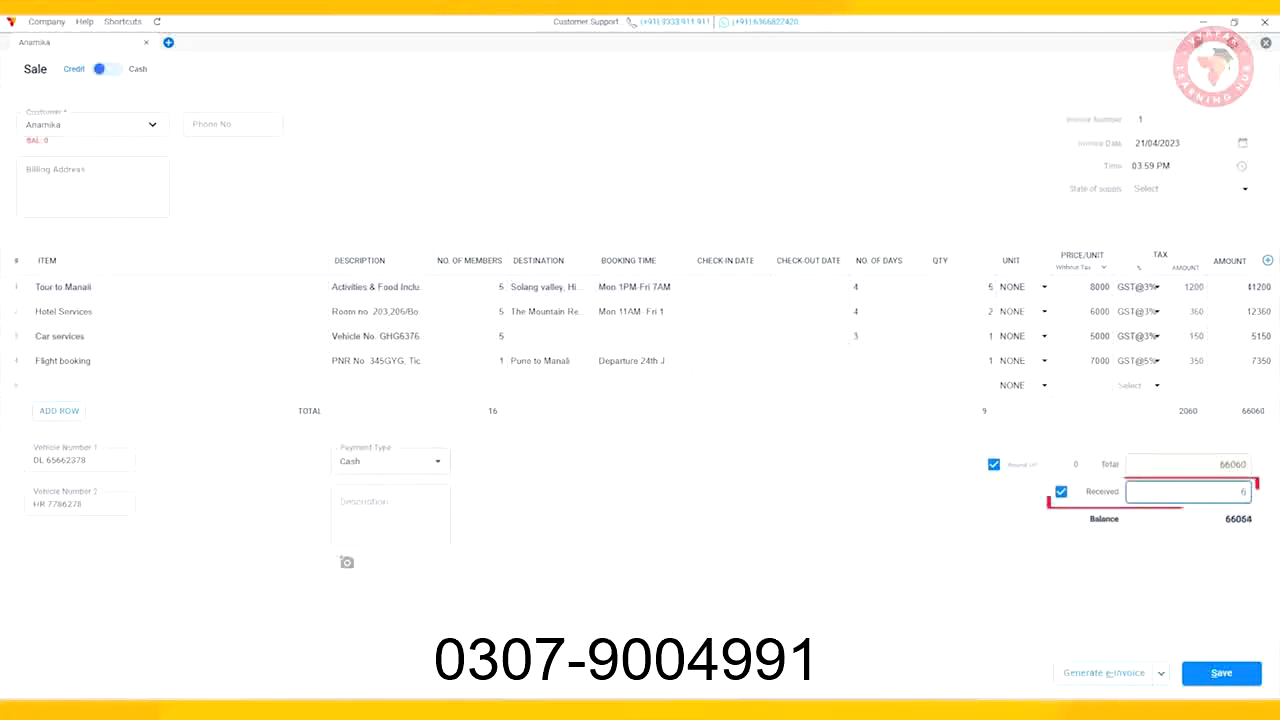
text(60000)
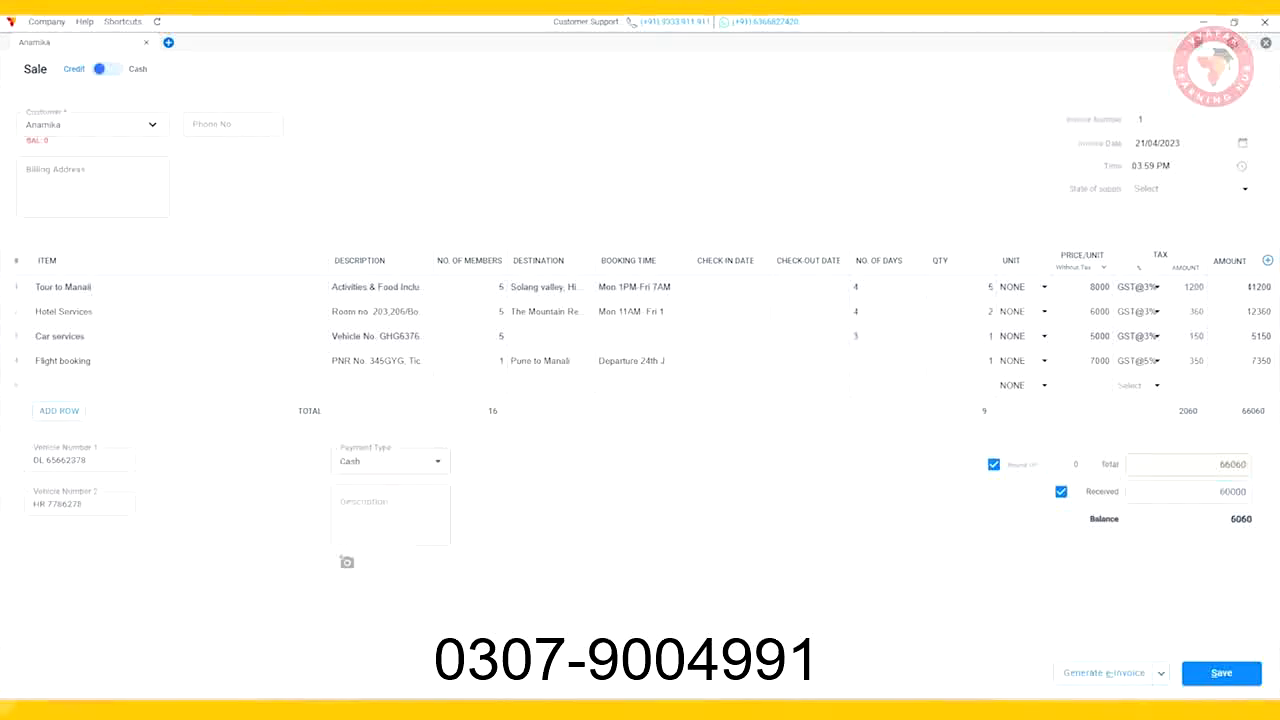
click(1221, 673)
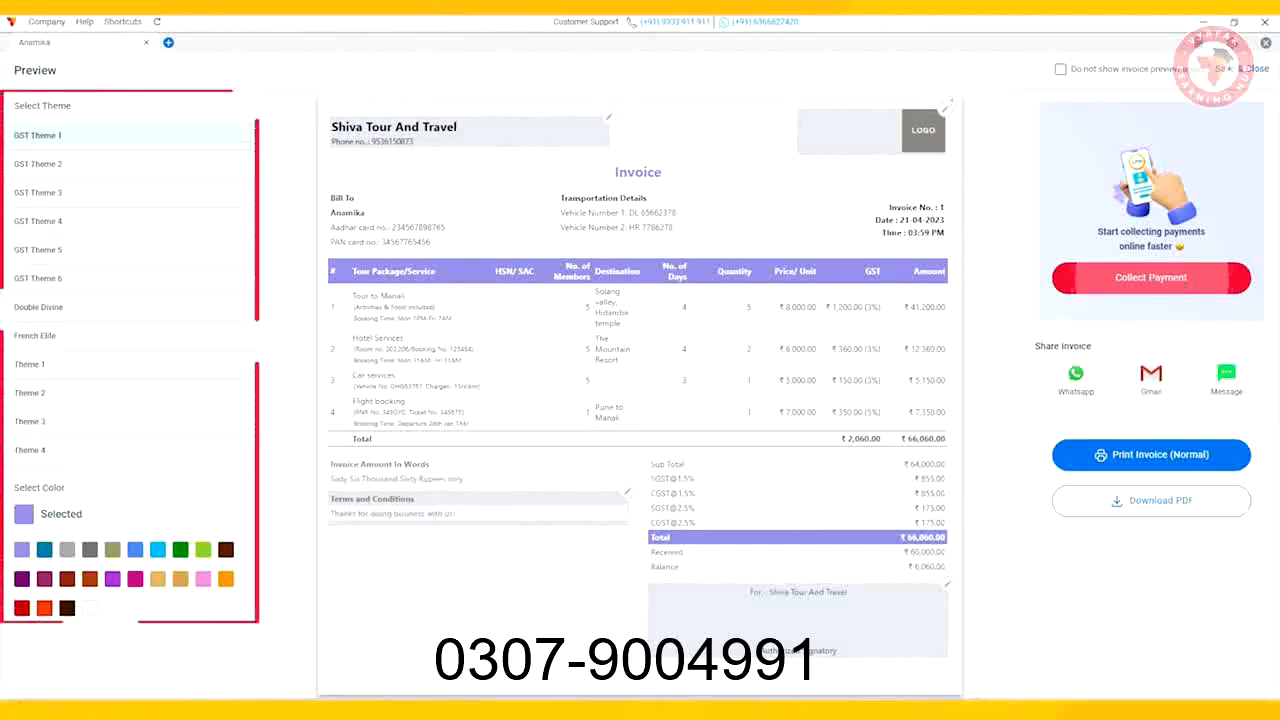
Step: Preview the invoice in GST Themes 2 through 6, keep GST Theme 6, and save and close
click(38, 164)
click(38, 193)
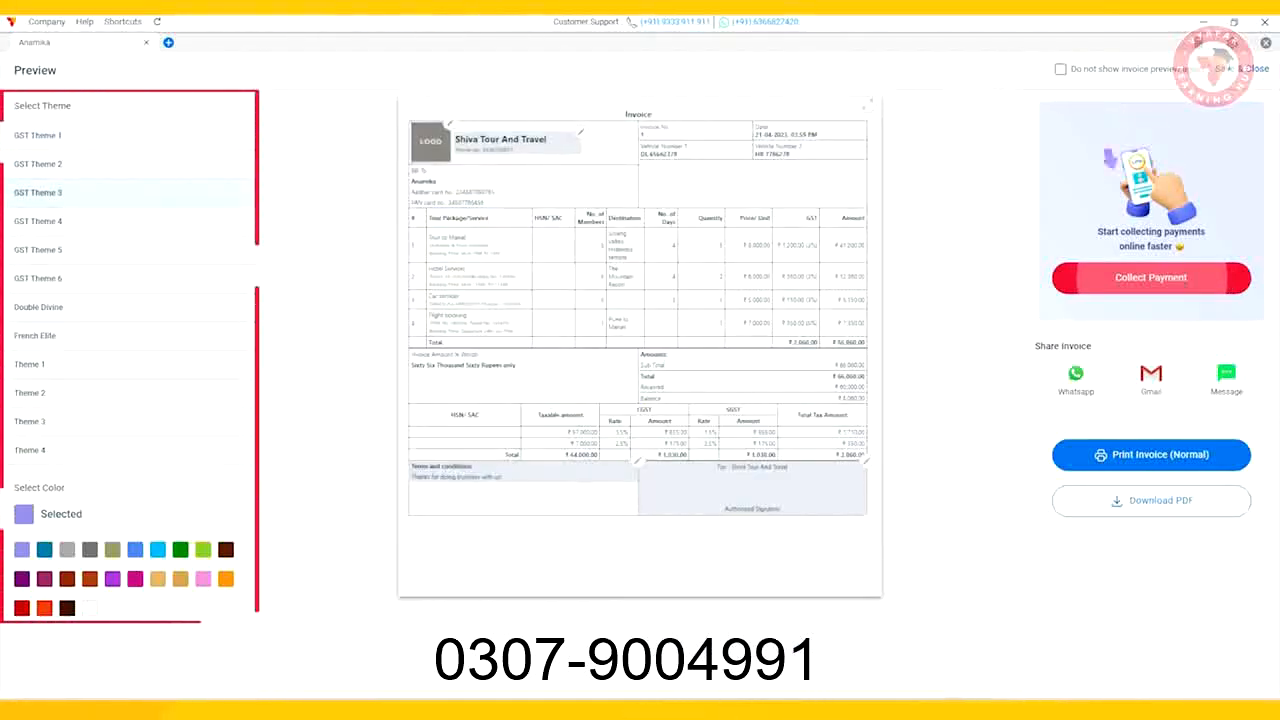
click(38, 221)
click(38, 250)
click(38, 279)
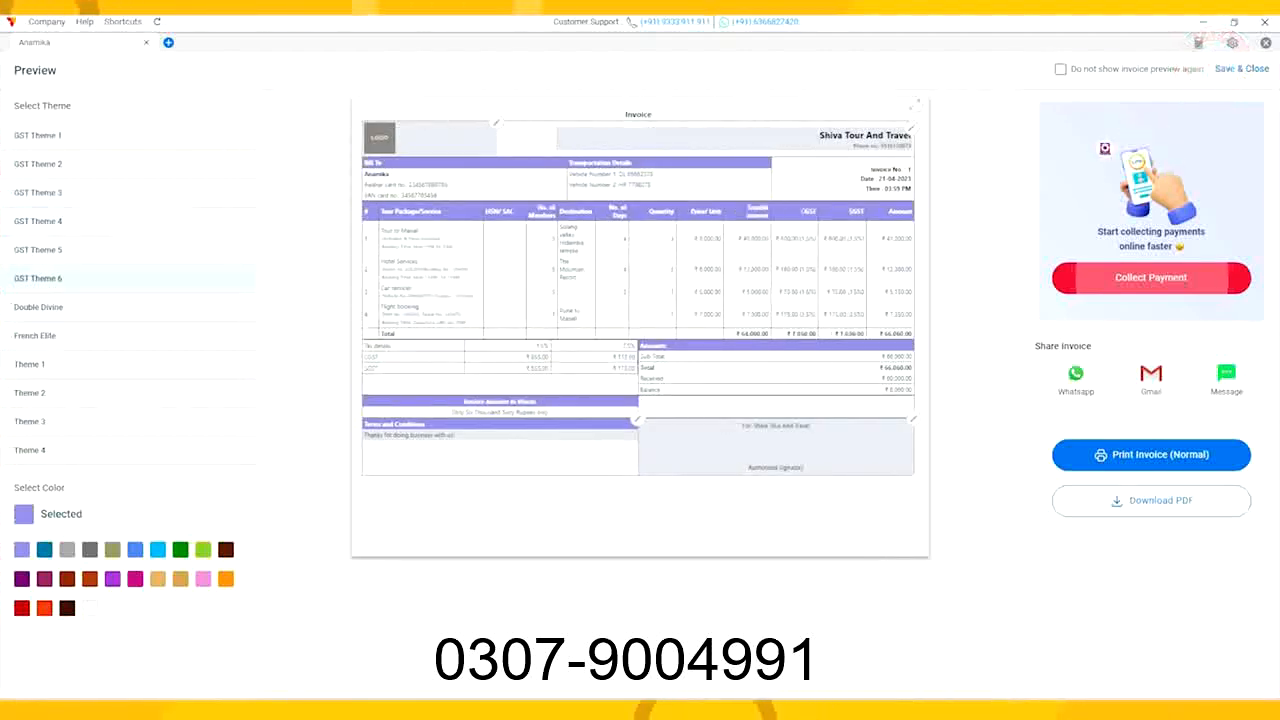
click(1243, 69)
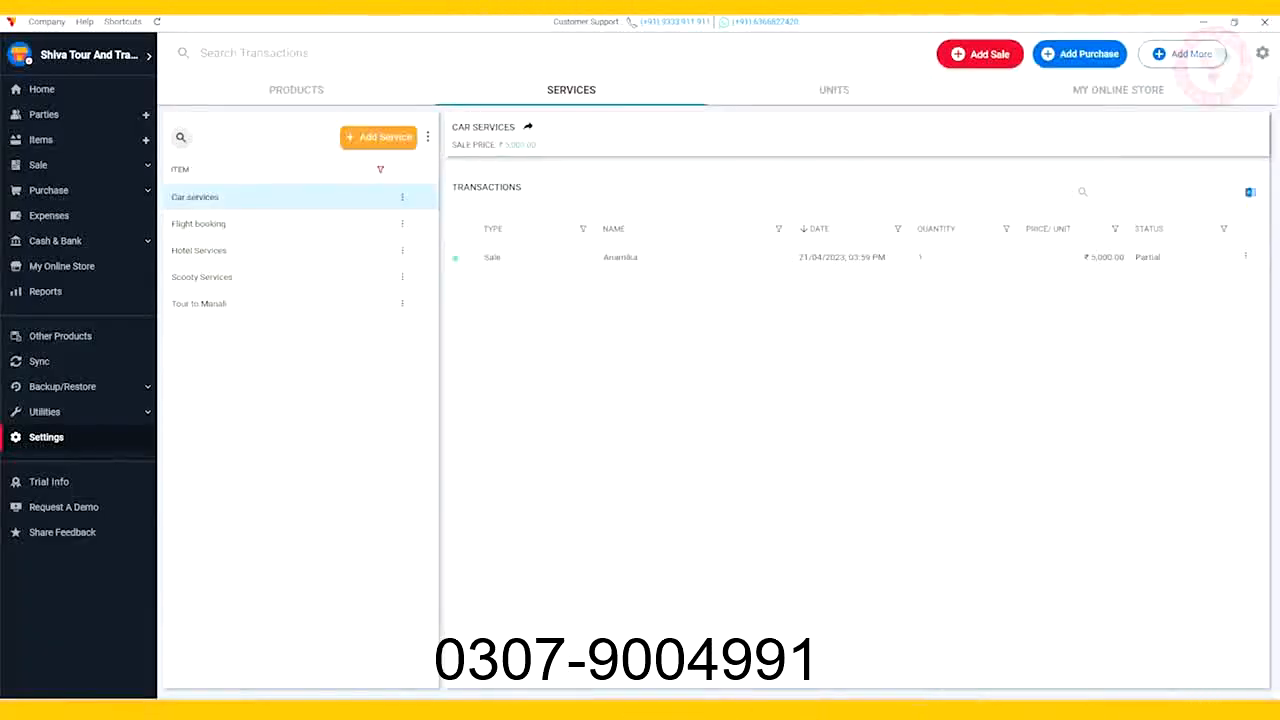
Step: Open a new Payment-In from the Sale section and select the customer as party
click(38, 164)
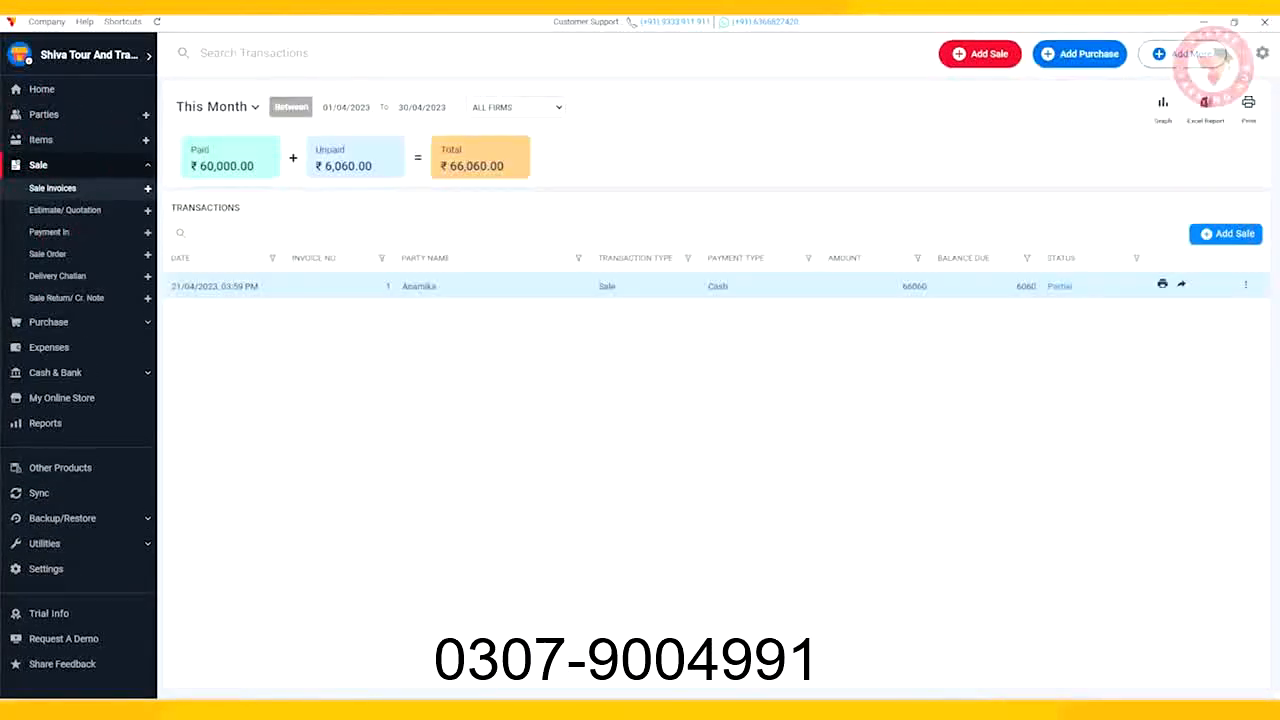
click(49, 232)
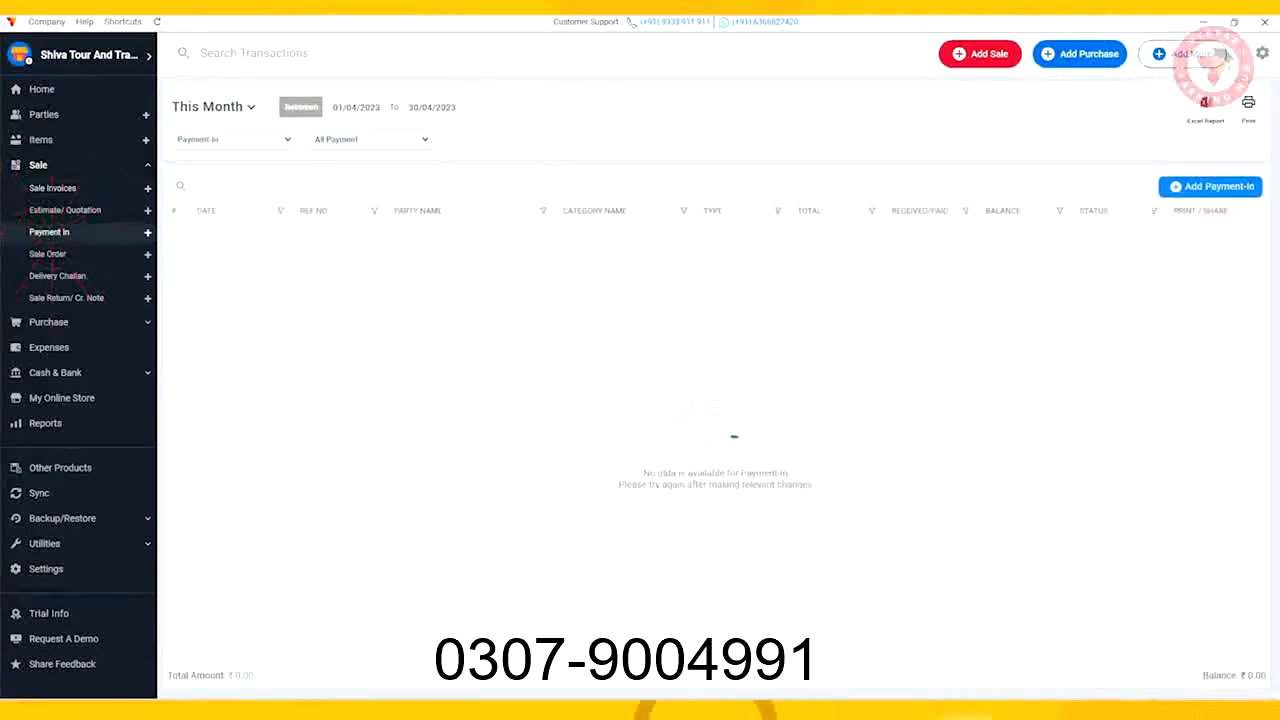
click(1210, 186)
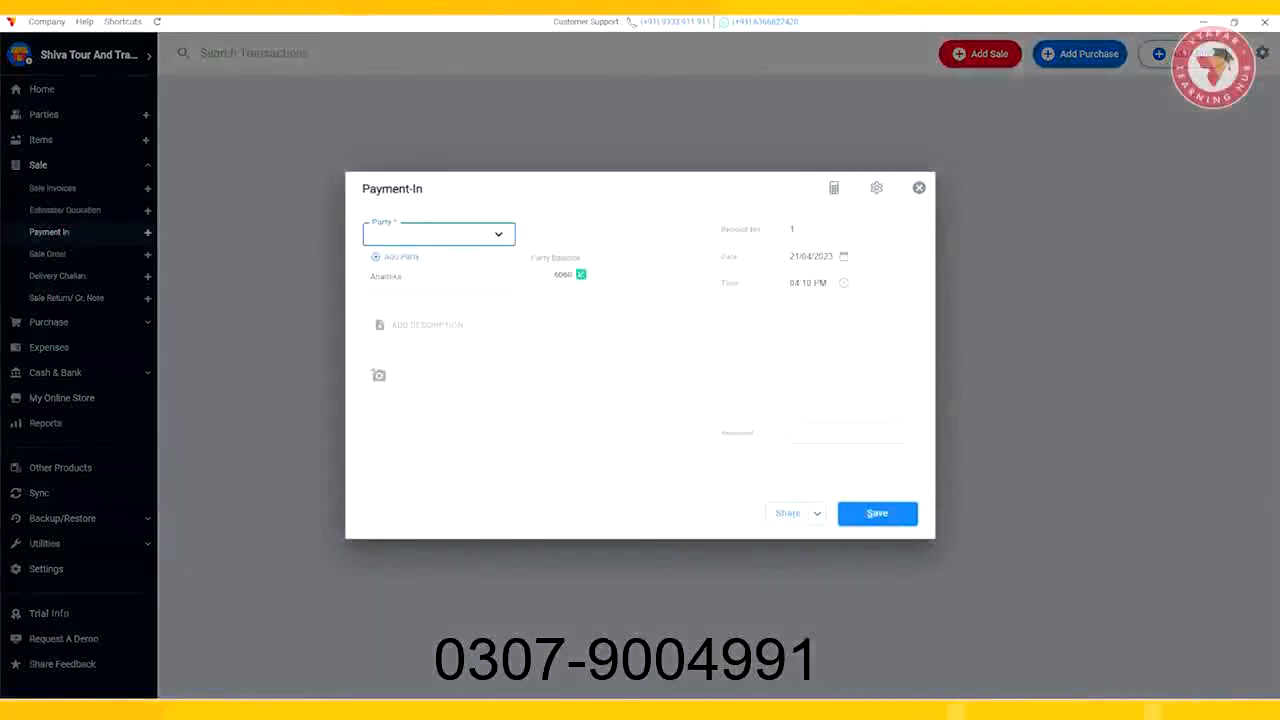
click(395, 276)
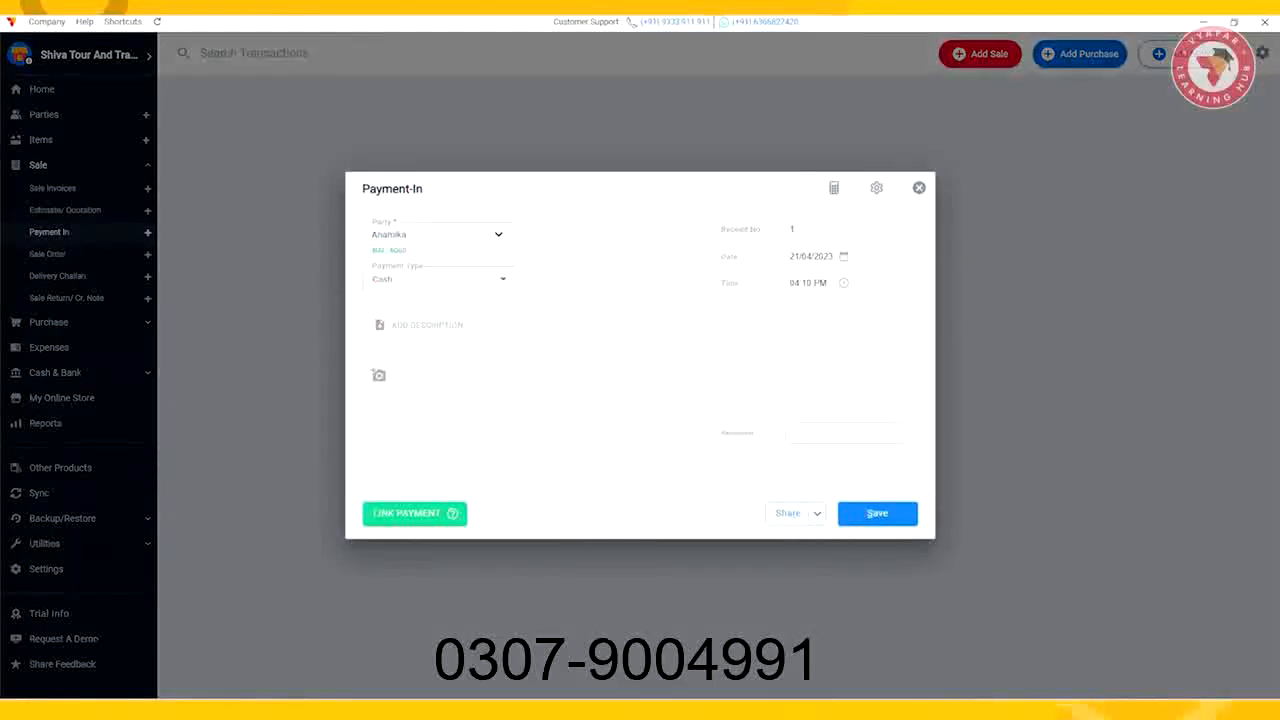
Step: Link a payment of 6000 to the sale invoice and save the Payment-In
click(412, 513)
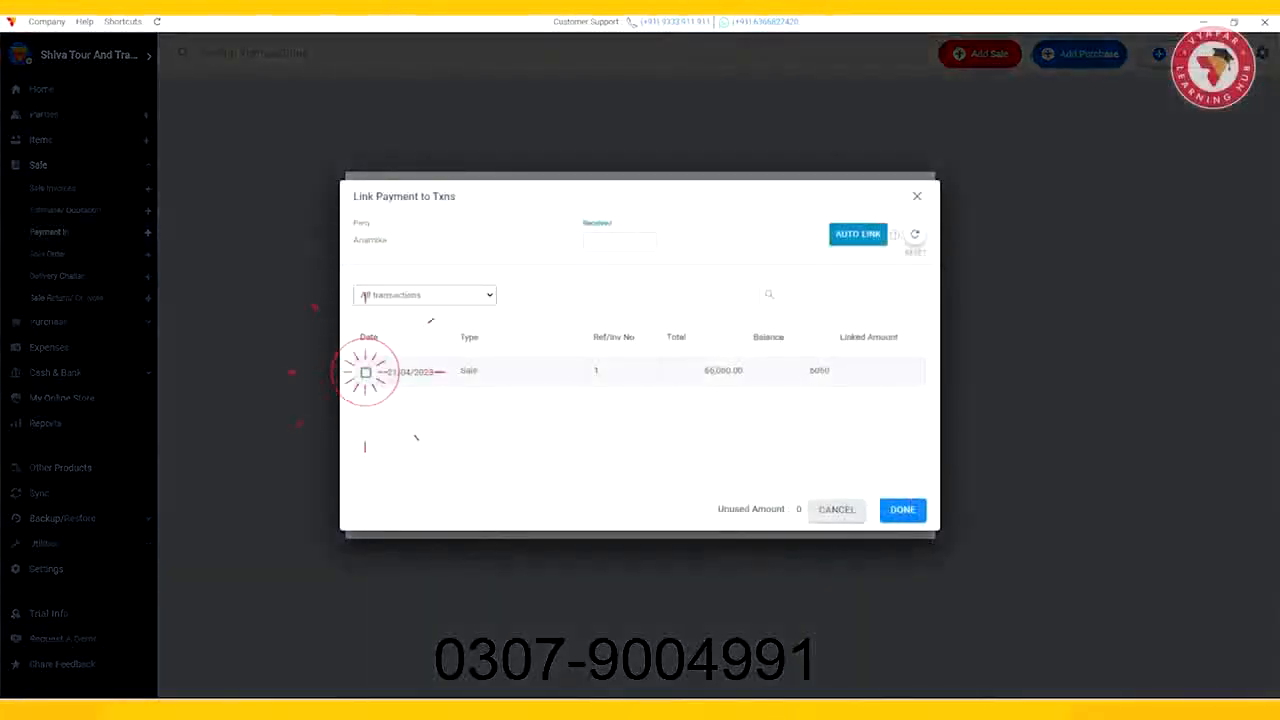
click(366, 372)
text(600)
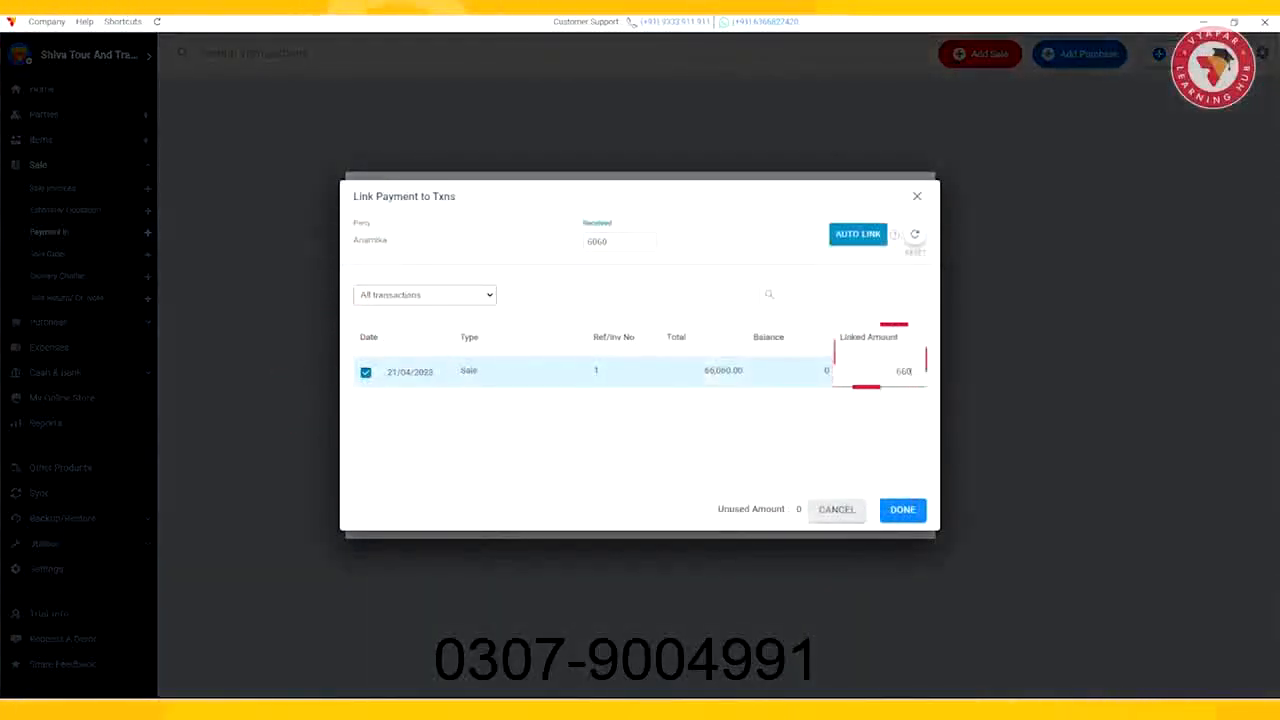
text(0)
click(903, 509)
click(877, 513)
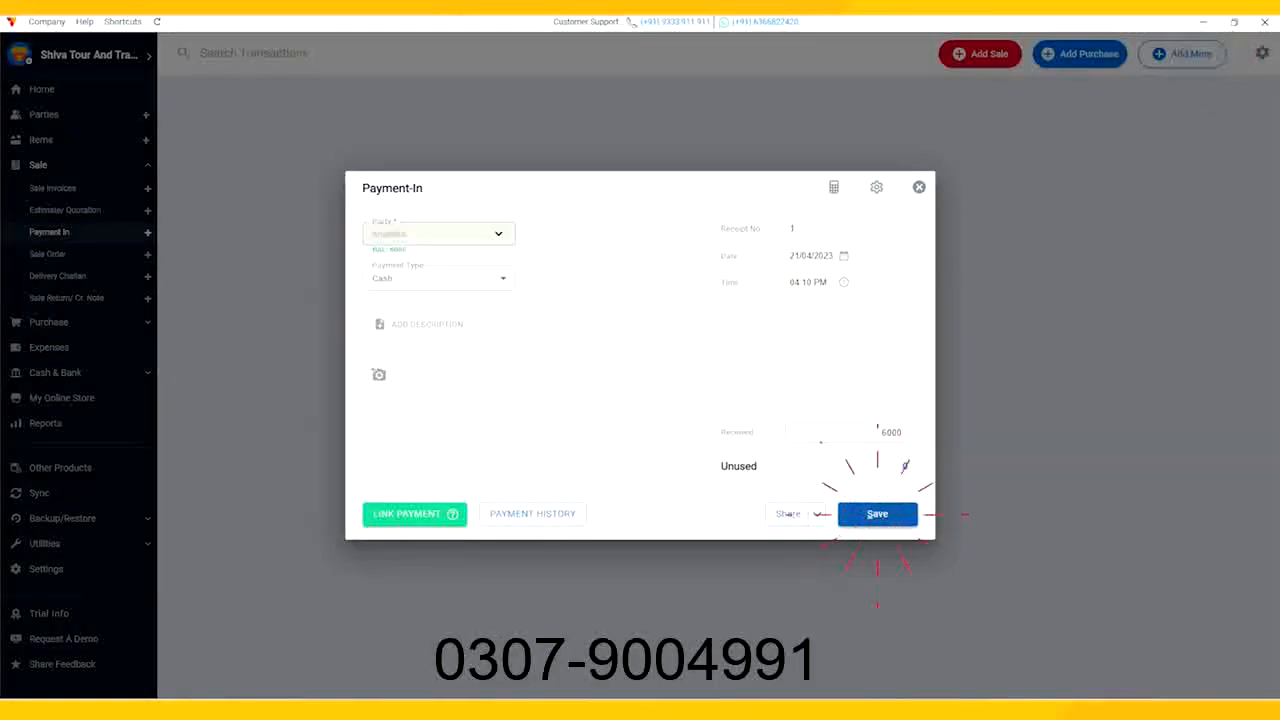
Step: Review the customer's transactions in the parties list
click(1241, 88)
click(52, 114)
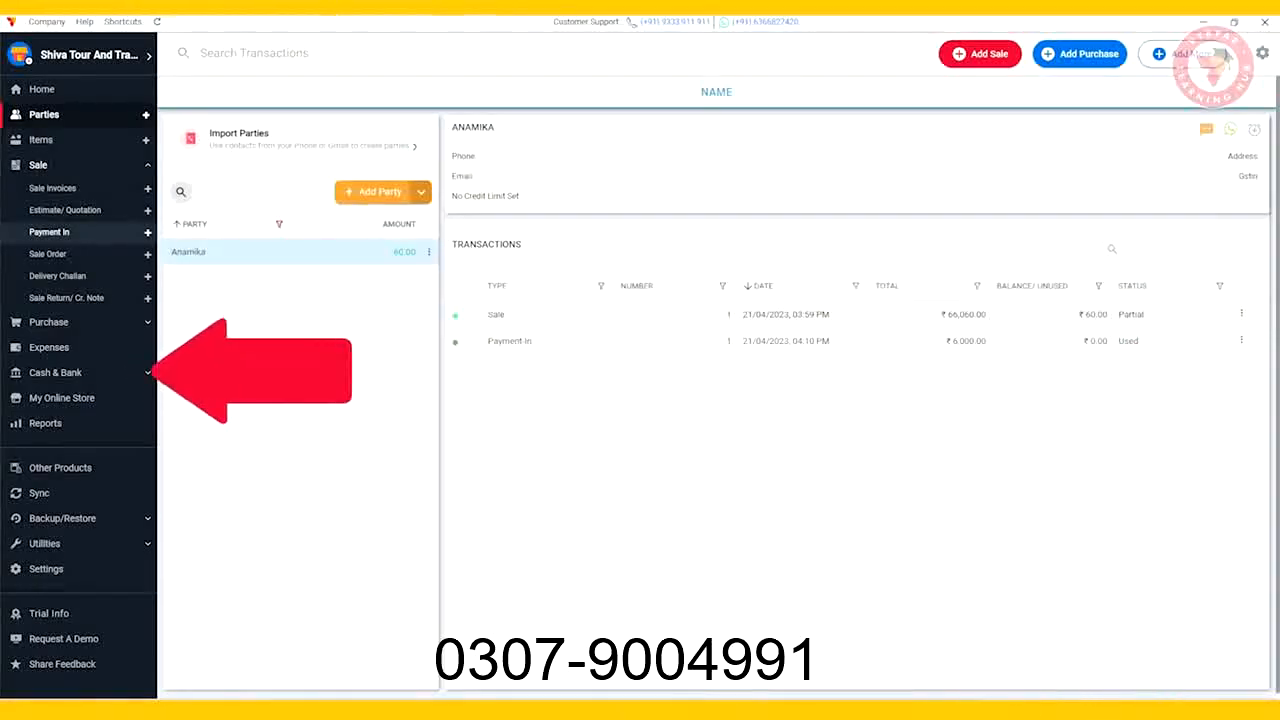
Step: Add a bank account named HDFC Bank with UPI QR code printing on invoices, entering the account number and IFSC code HDFC0000009
click(55, 372)
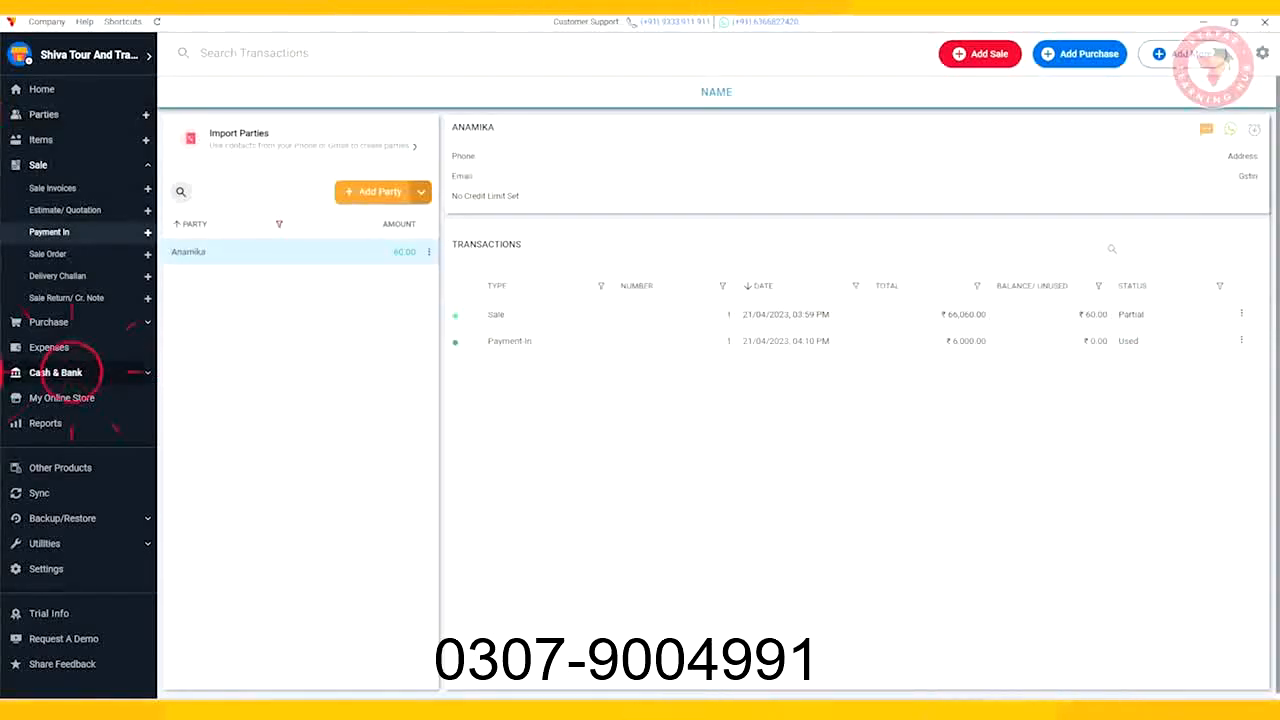
click(661, 493)
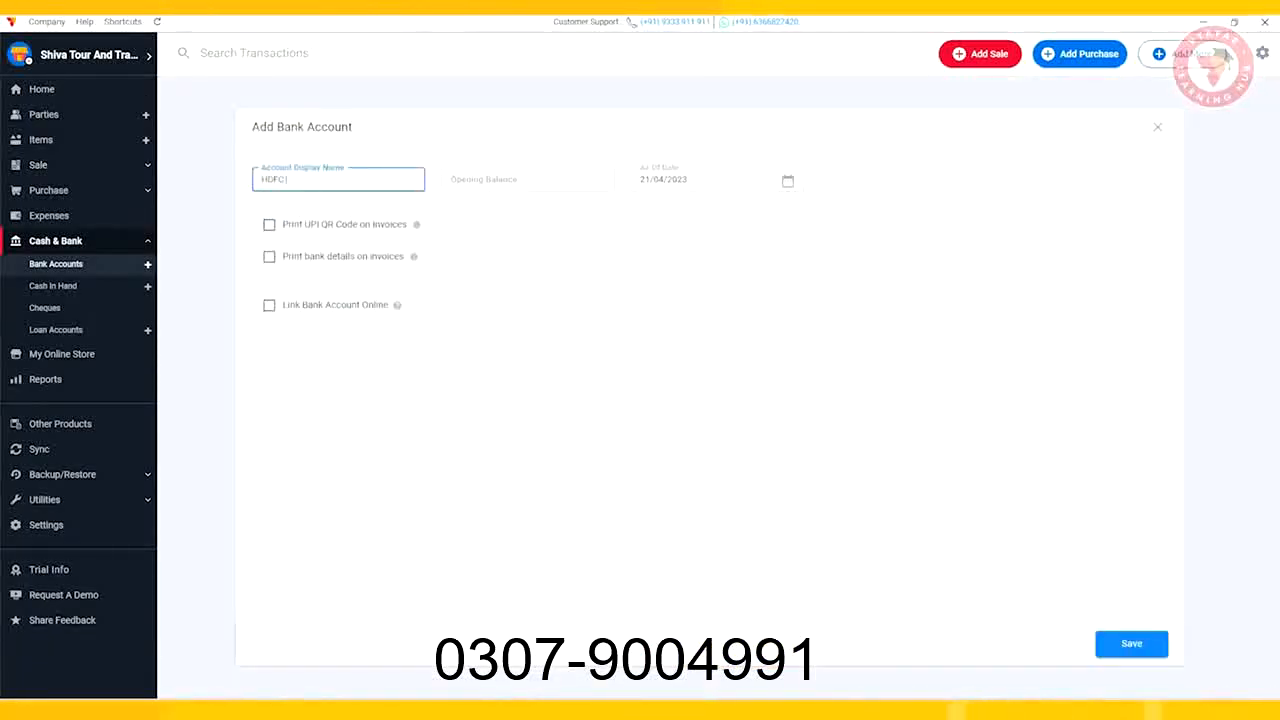
text(HDFC Bank)
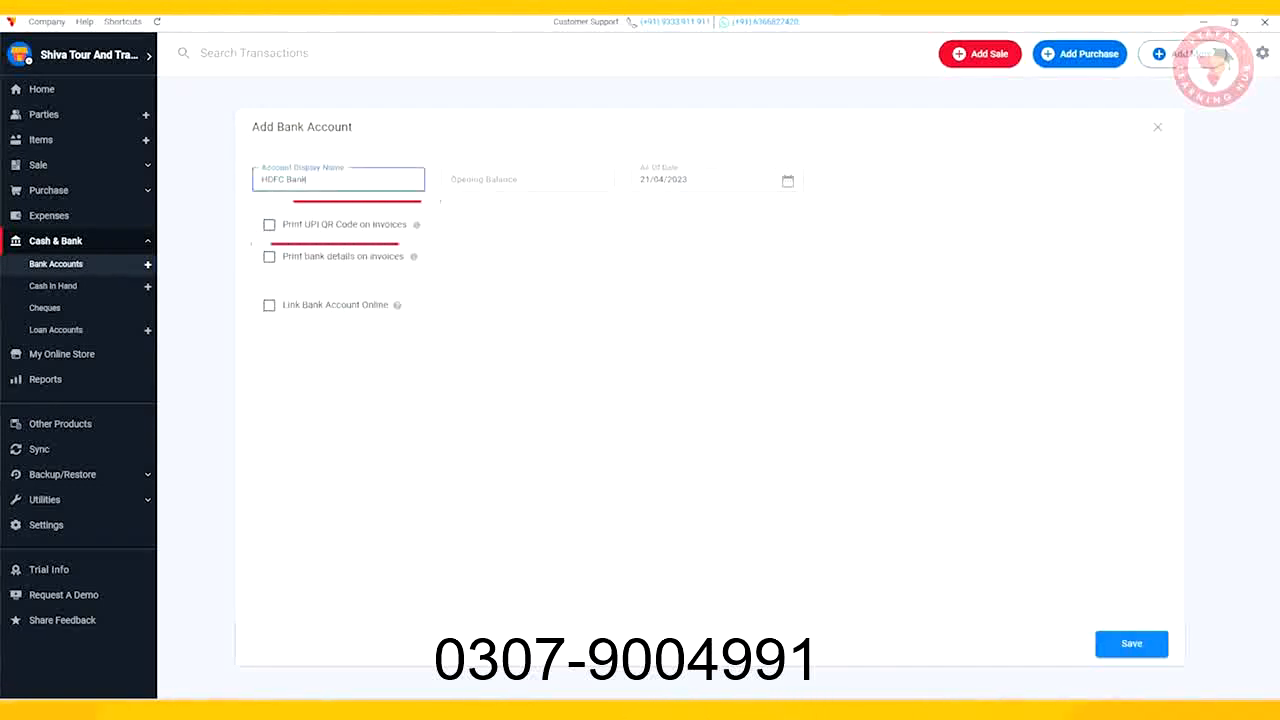
click(269, 225)
click(350, 296)
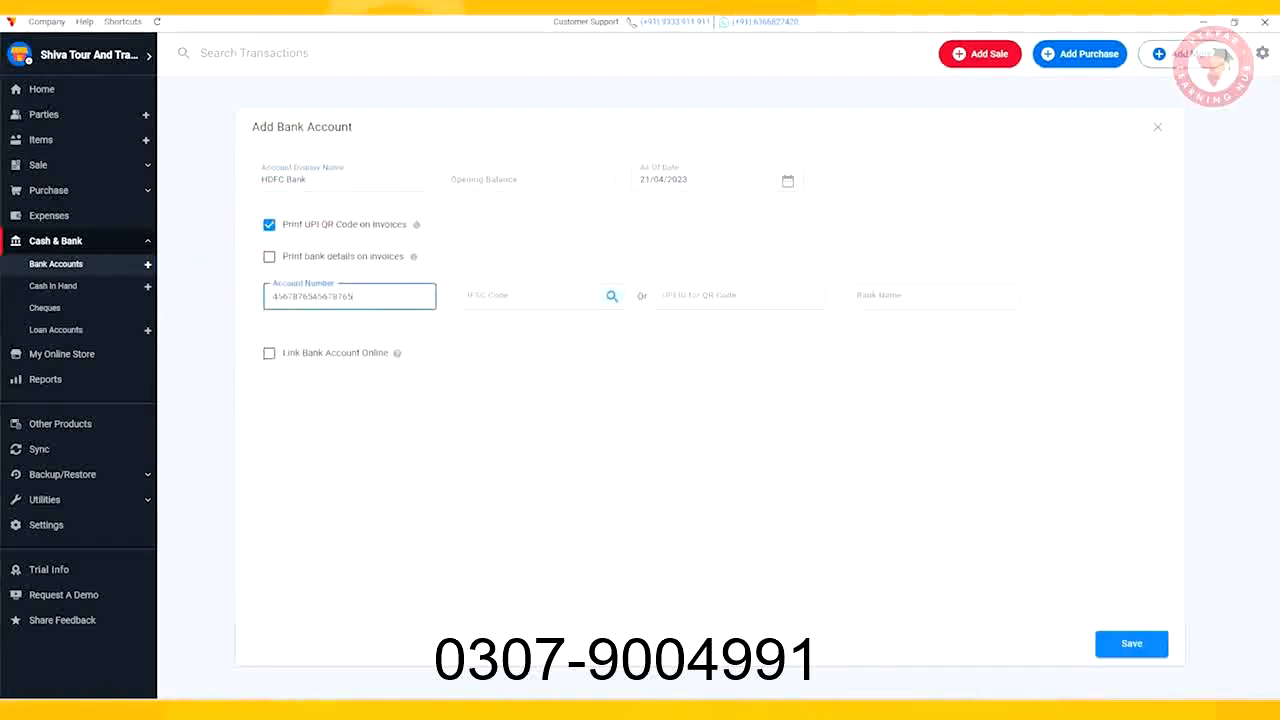
click(535, 296)
text(HDFC0000009)
click(1132, 644)
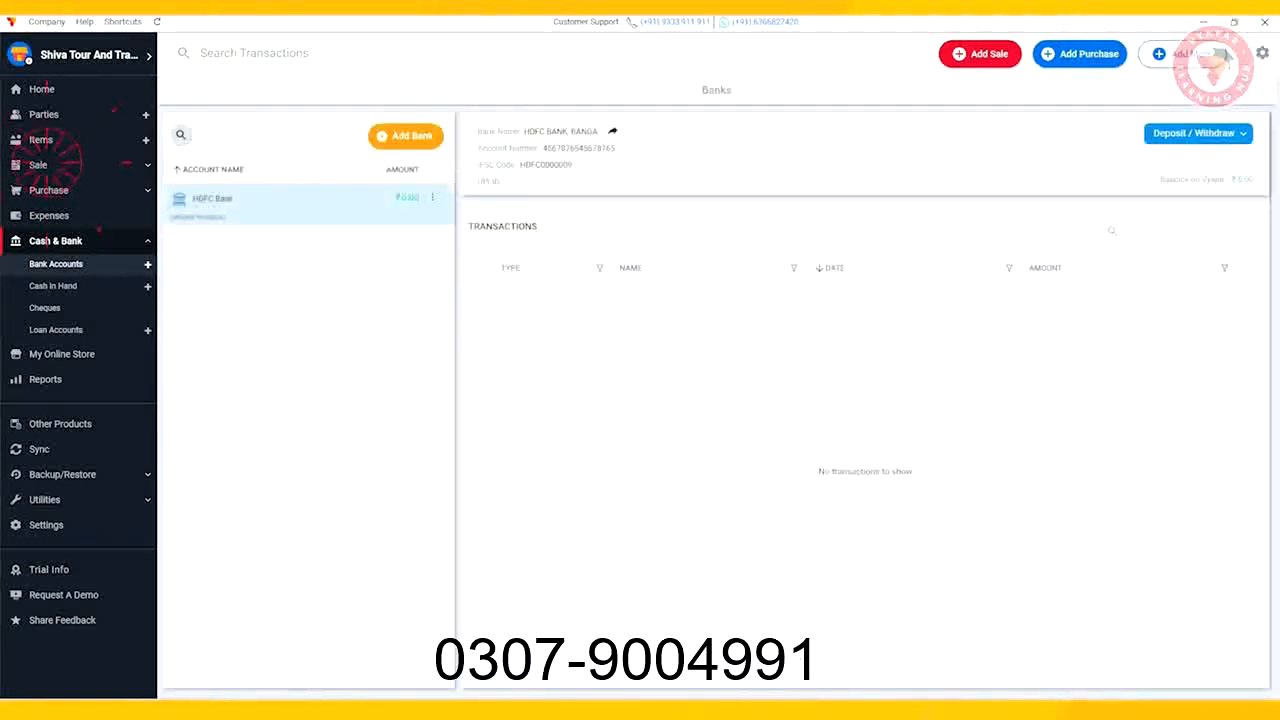
Step: Preview the sale invoice with the UPI QR code and close the preview
click(40, 165)
click(1246, 284)
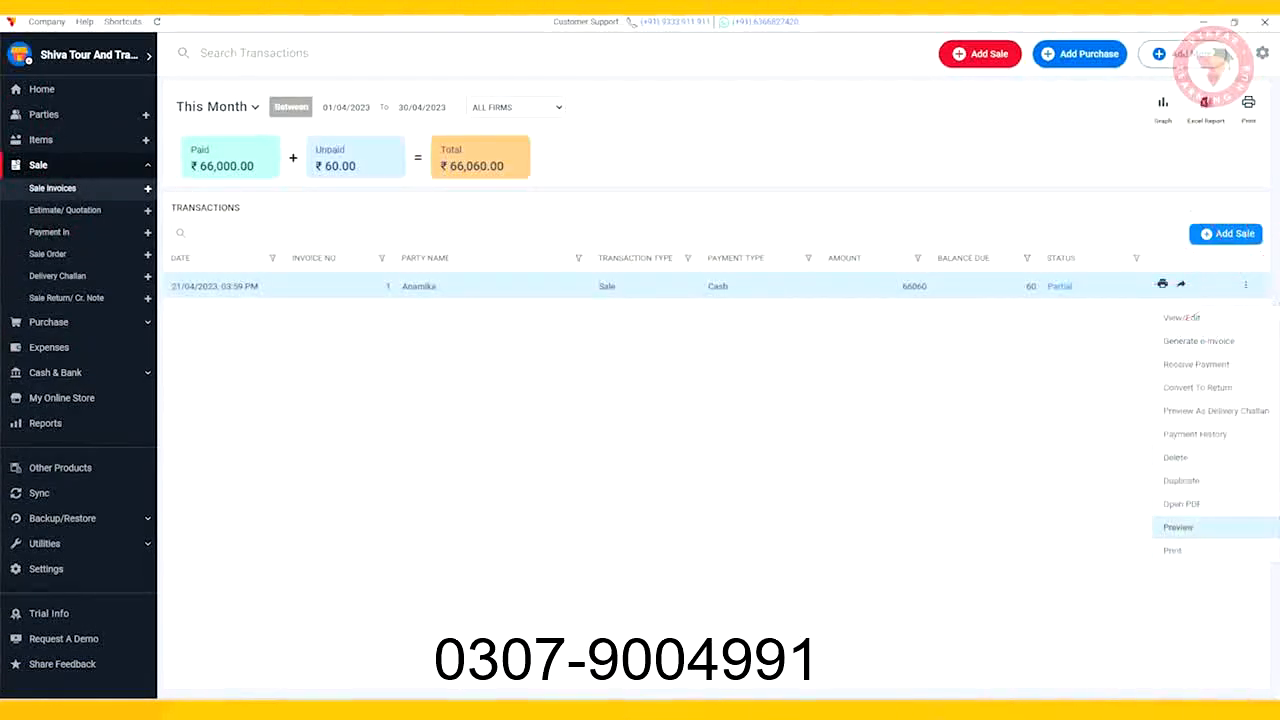
click(1180, 527)
scroll(640, 360, down, 5)
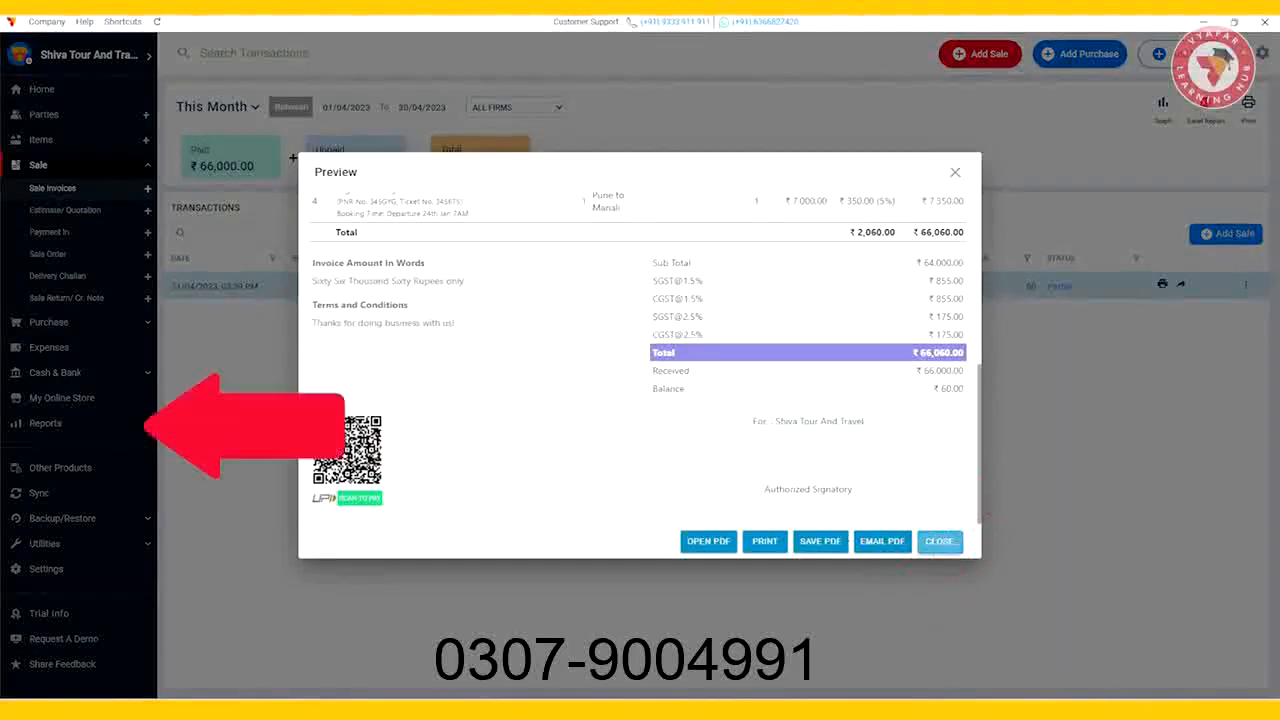
click(939, 541)
Step: Open the Item Batch Report and turn off showing only items in stock
click(45, 423)
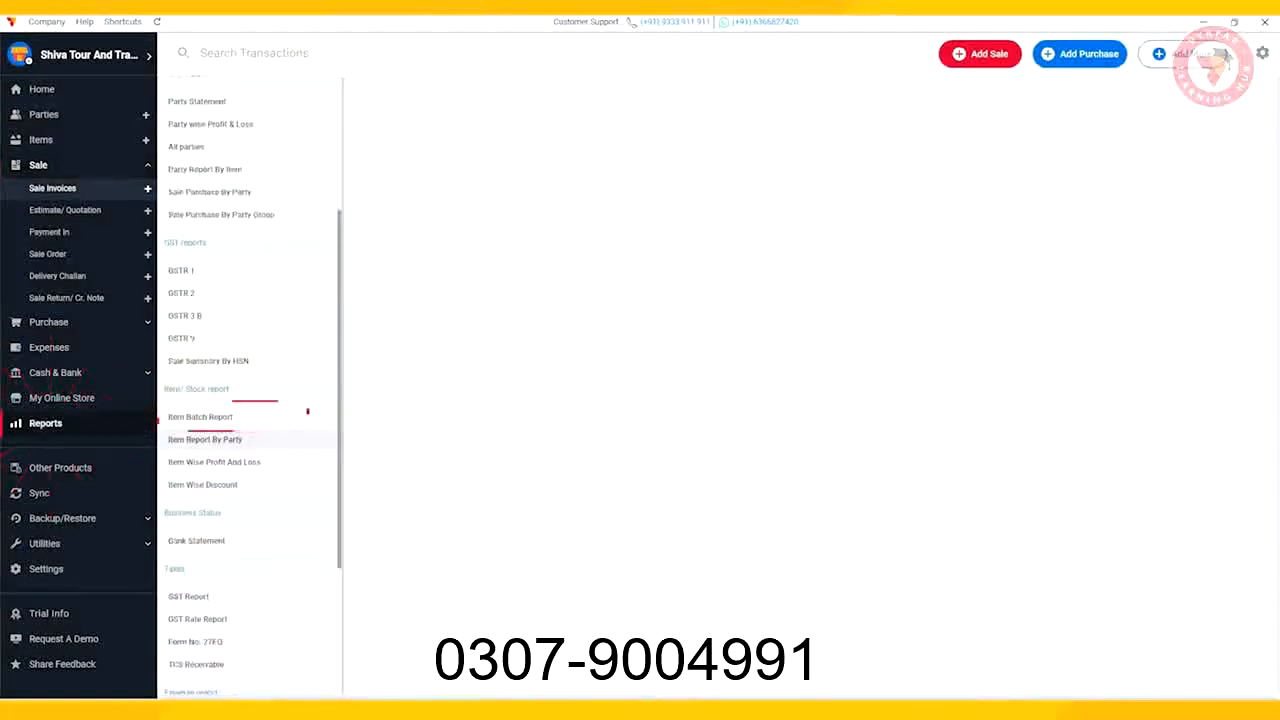
click(200, 416)
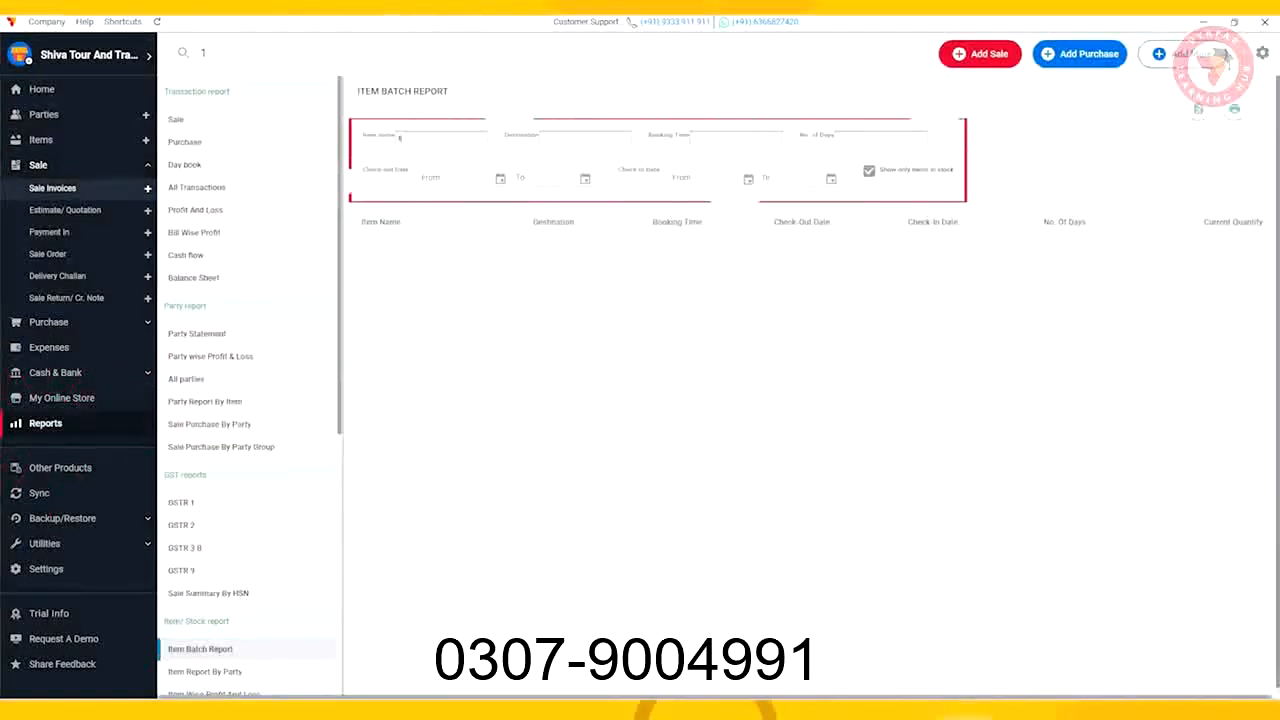
click(426, 208)
click(869, 171)
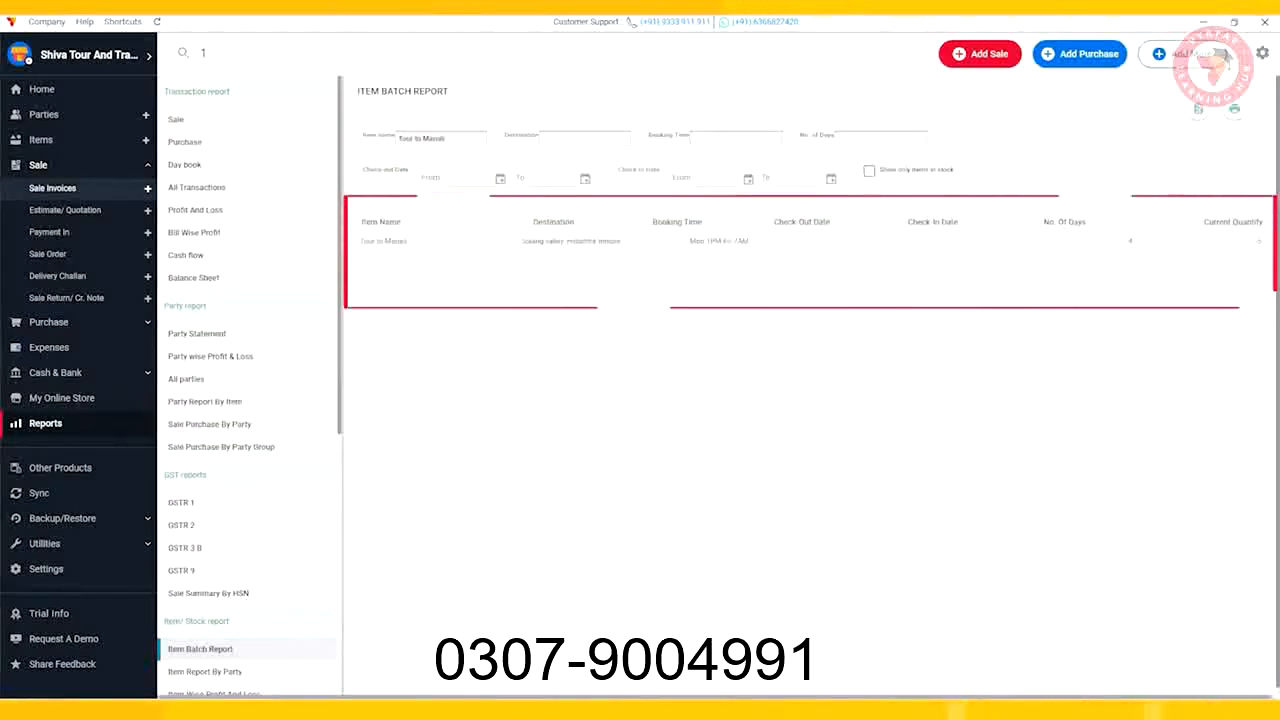